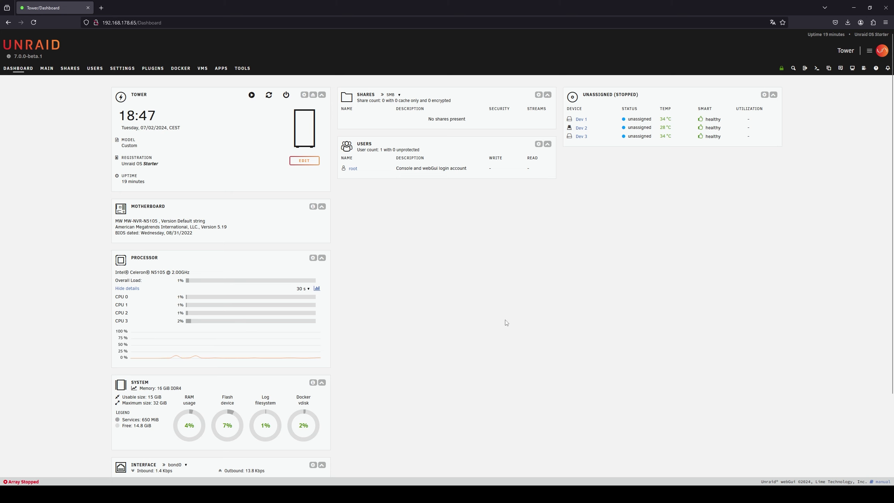
Check the app store, which needs a started array, then open the Main page's drive list.
left_click(225, 69)
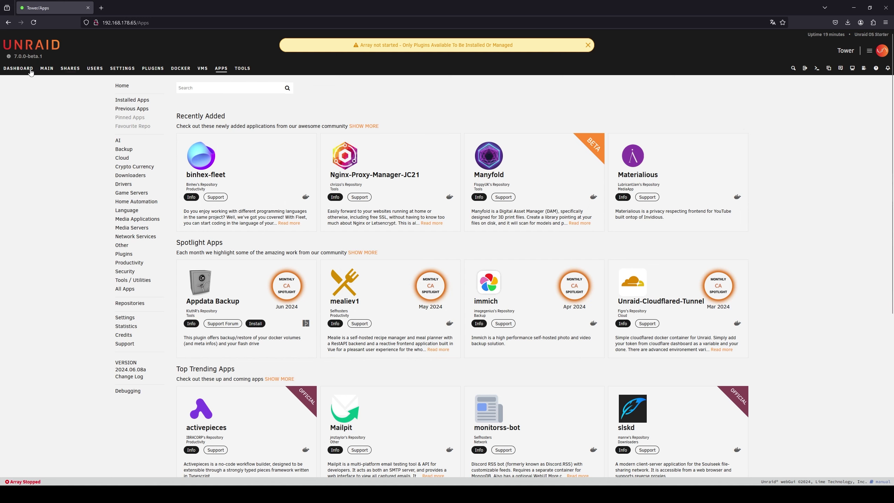
left_click(47, 68)
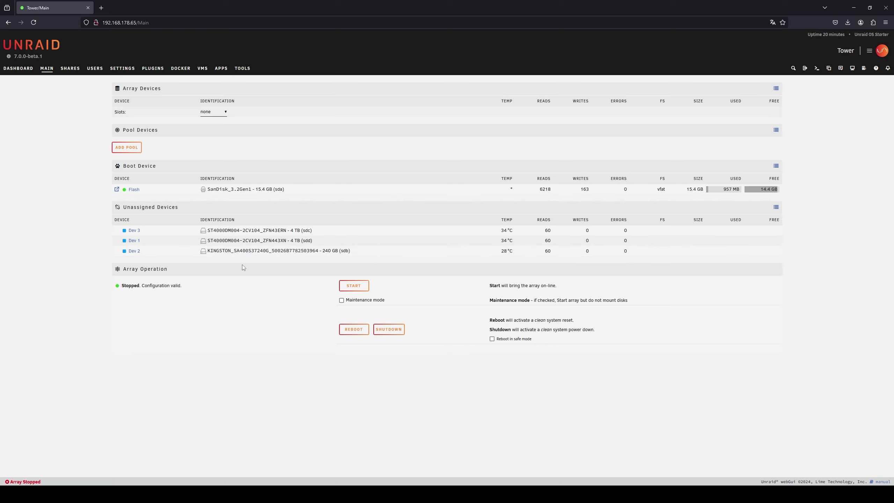
Give the array 3 slots, with the sdc 4 TB drive as Parity and sdd 4 TB as Disk 1.
left_click(217, 113)
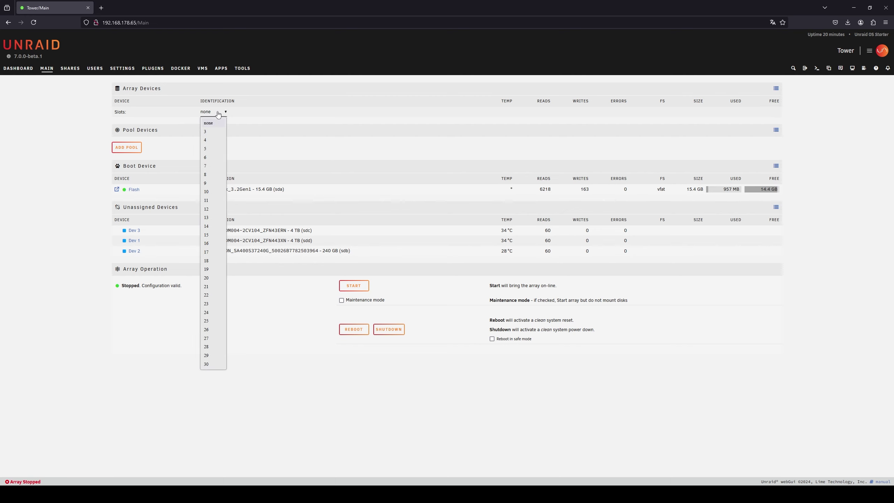
left_click(208, 131)
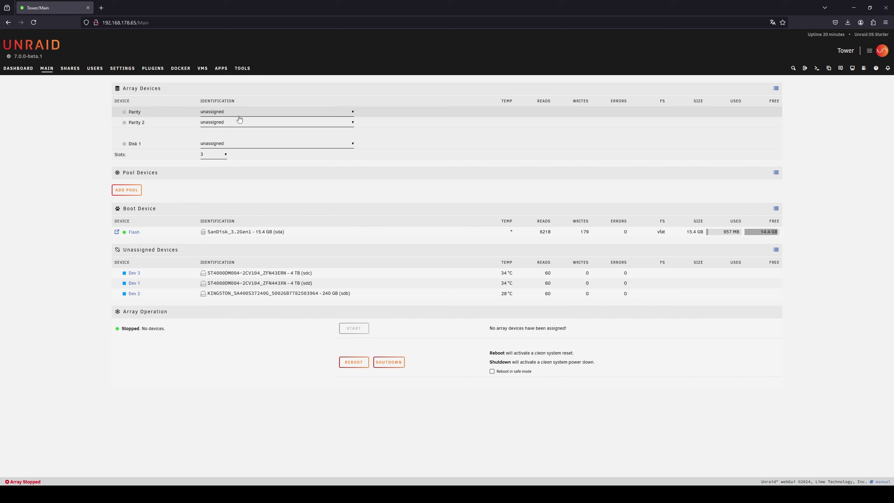
left_click(232, 113)
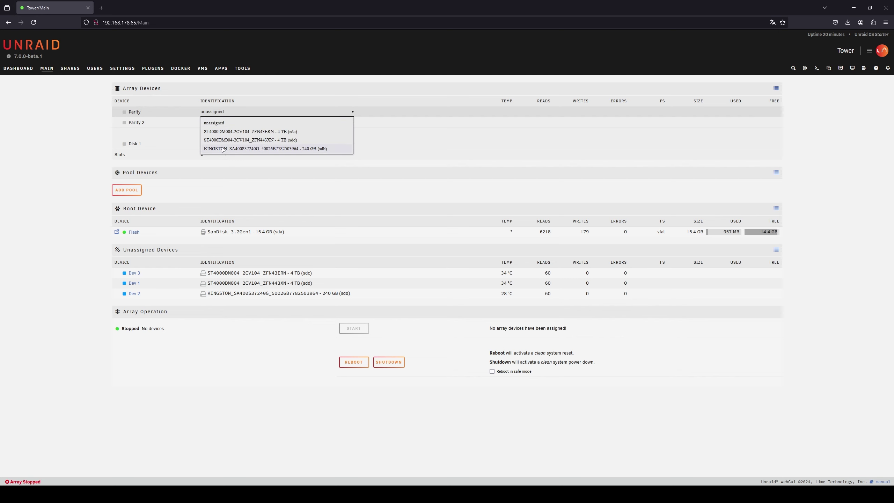
left_click(304, 132)
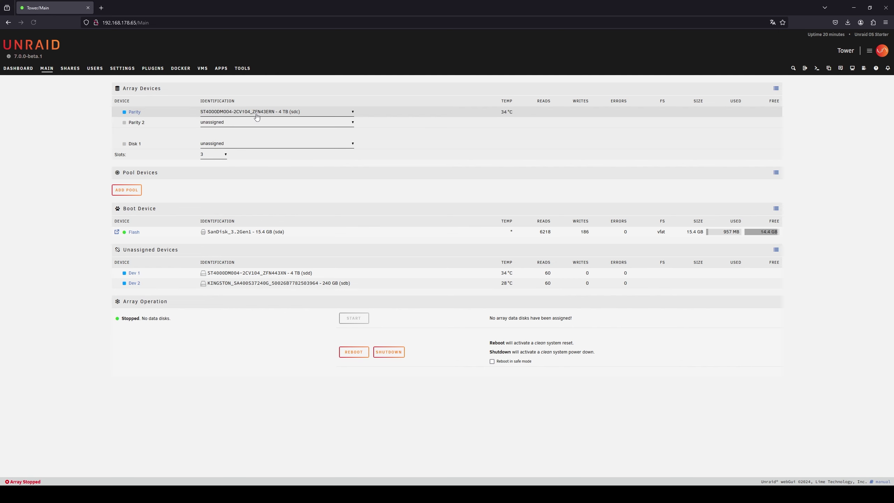
left_click(248, 144)
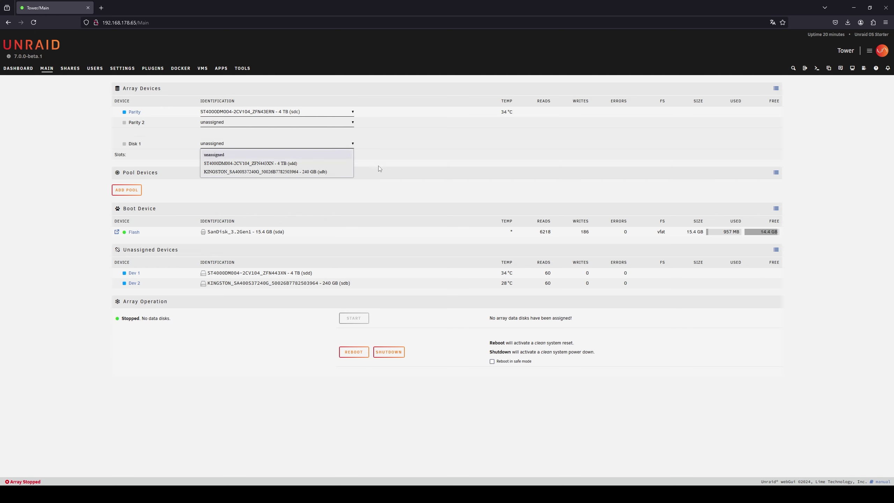
left_click(262, 163)
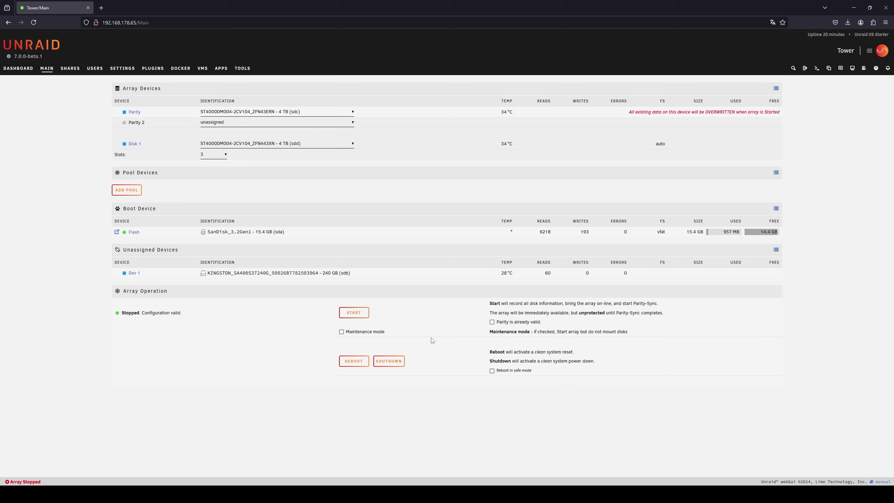
Start the array, confirming despite the parity overwrite warning.
left_click(353, 313)
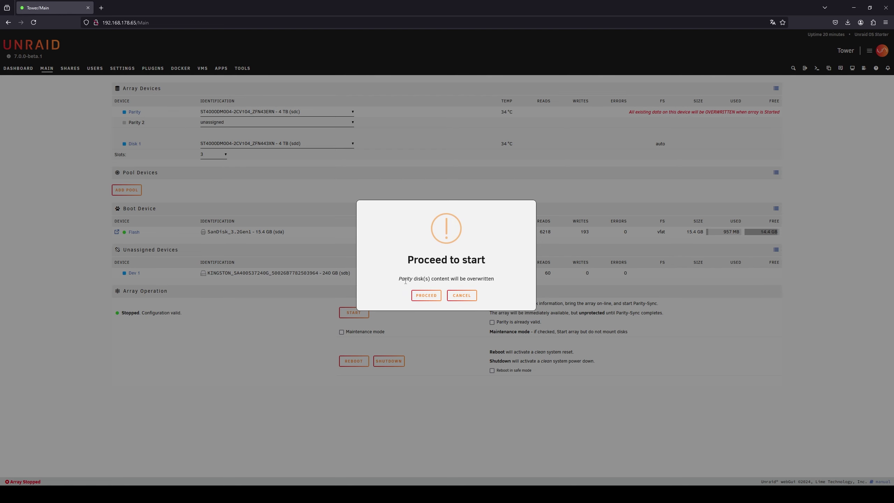
left_click(427, 296)
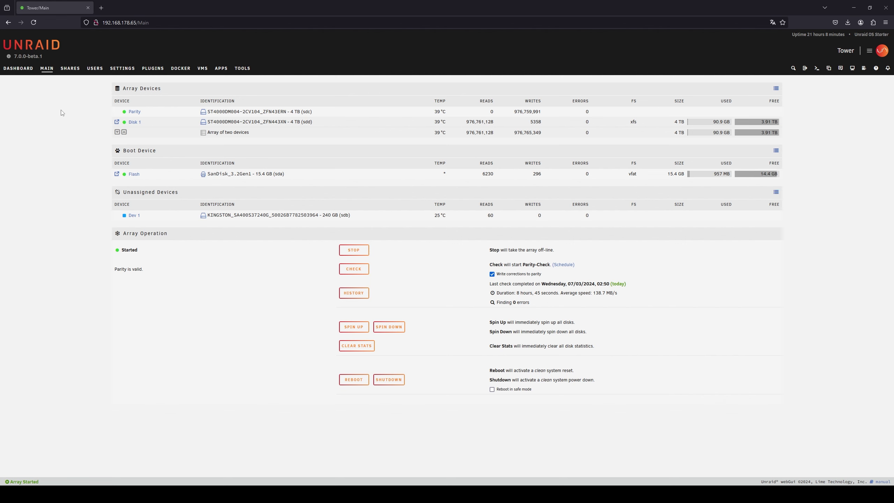
On the dashboard, open and dismiss the netbootxyz container menu and scroll through the page.
left_click(18, 68)
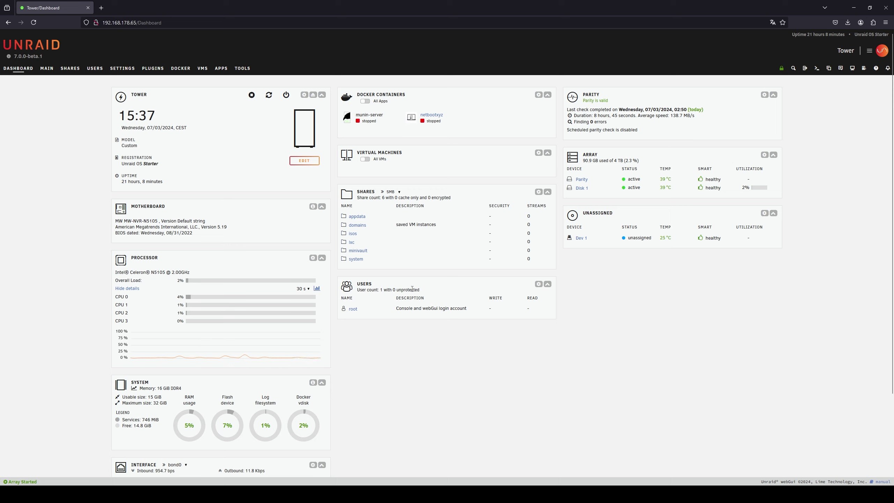
left_click(414, 119)
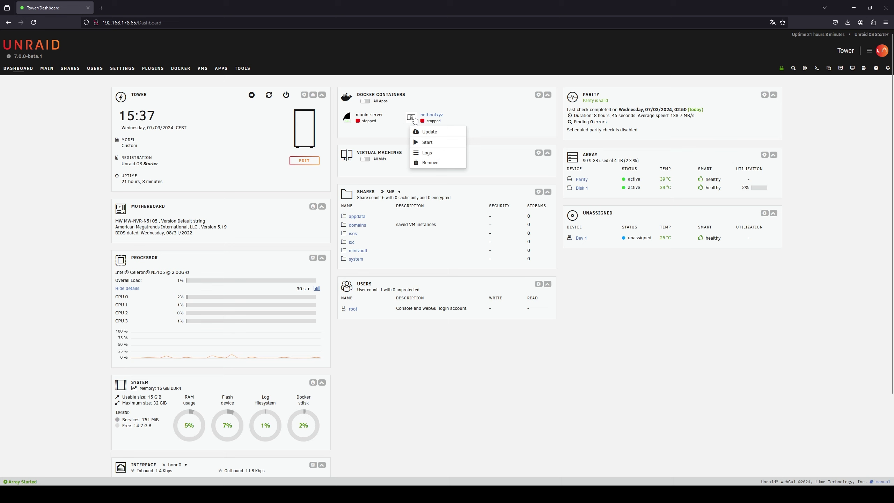
left_click(396, 136)
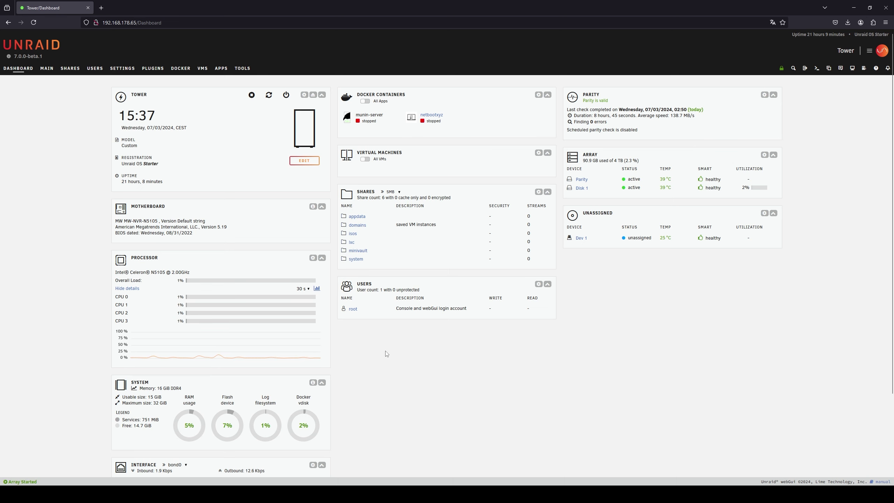
scroll(386, 366, "down", 2)
scroll(387, 377, "up", 2)
Search the app store for 'deutsches sprachpaket' and install the German language pack.
left_click(221, 68)
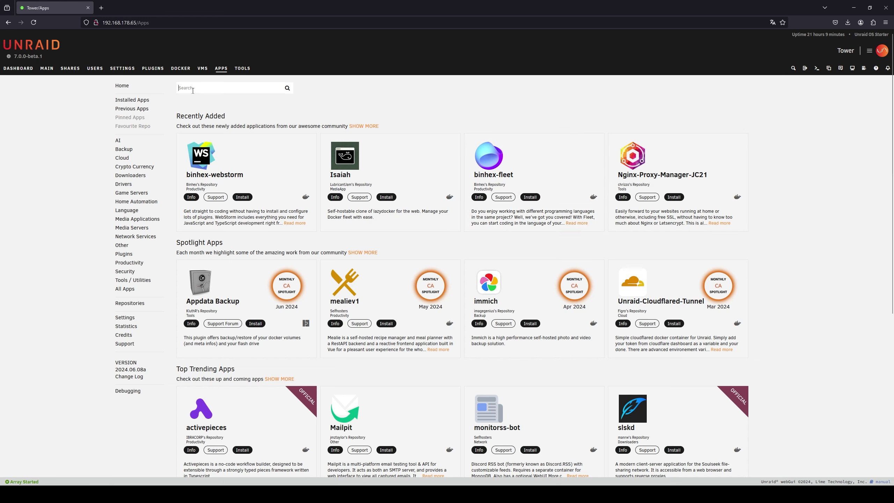
type("deutsc")
key("Down")
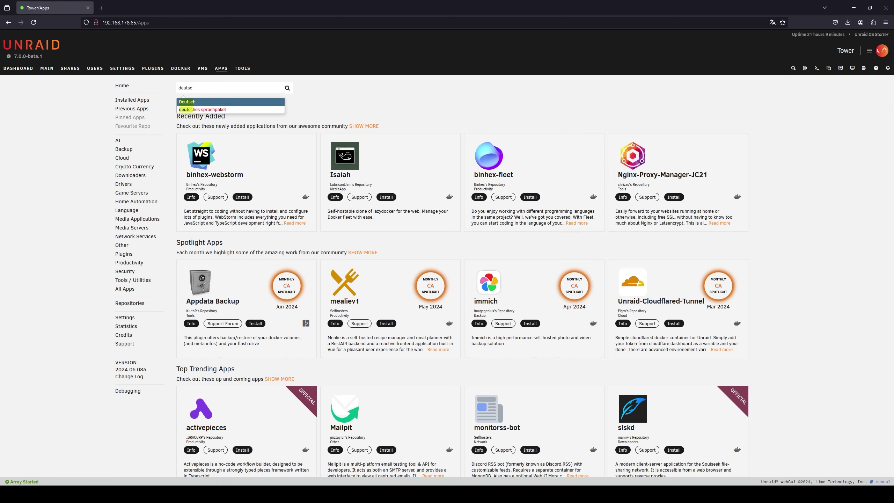
key("Down")
key("Return")
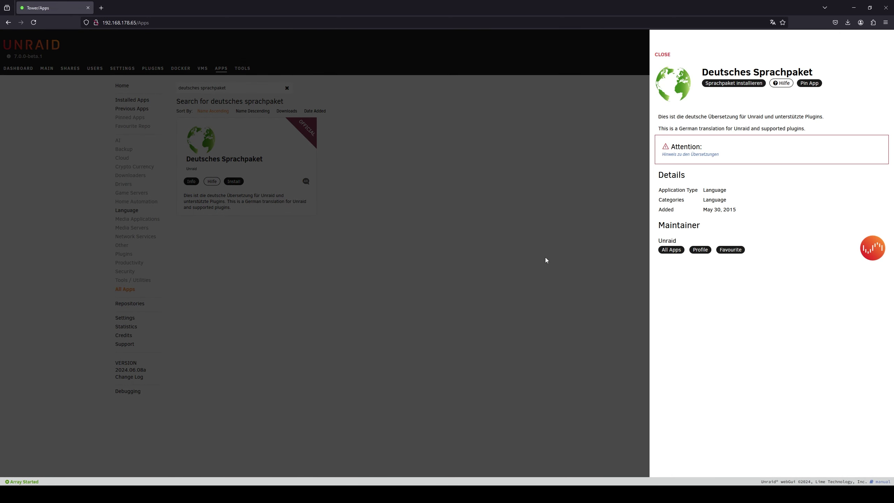
left_click(735, 84)
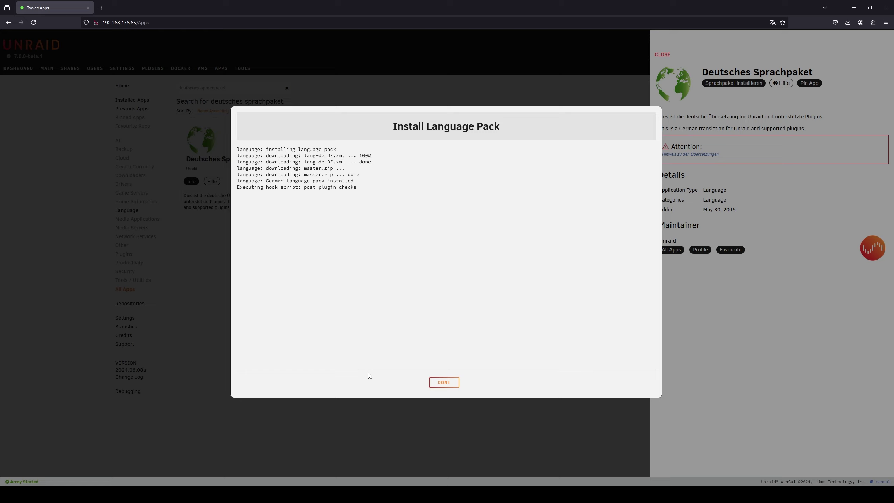
left_click(441, 382)
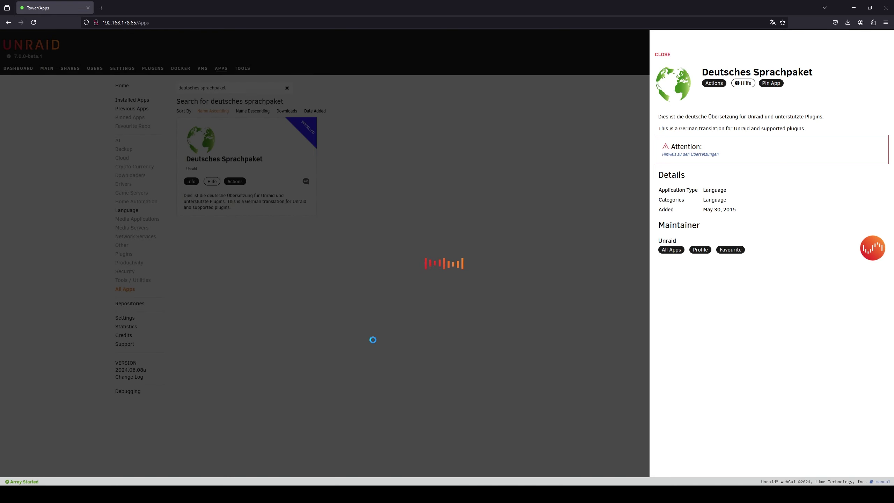
left_click(398, 257)
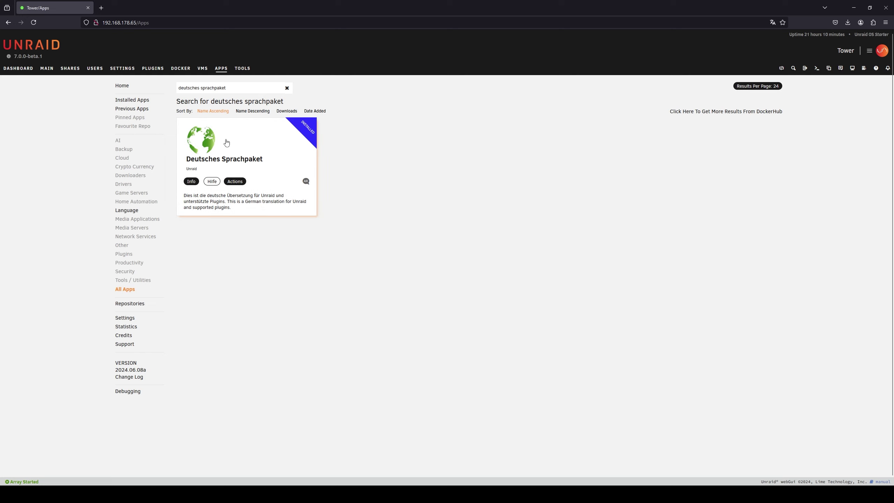
Switch the interface language to Deutsch in the display settings and apply it.
left_click(123, 68)
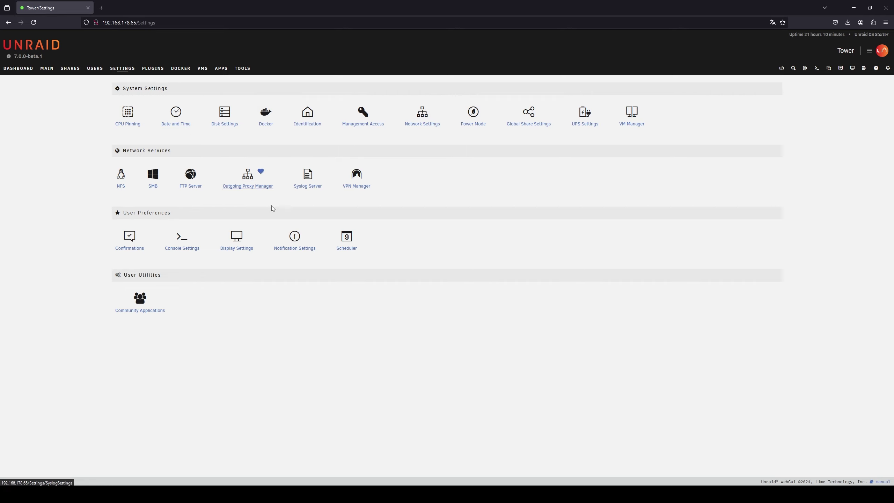
left_click(238, 244)
left_click(392, 125)
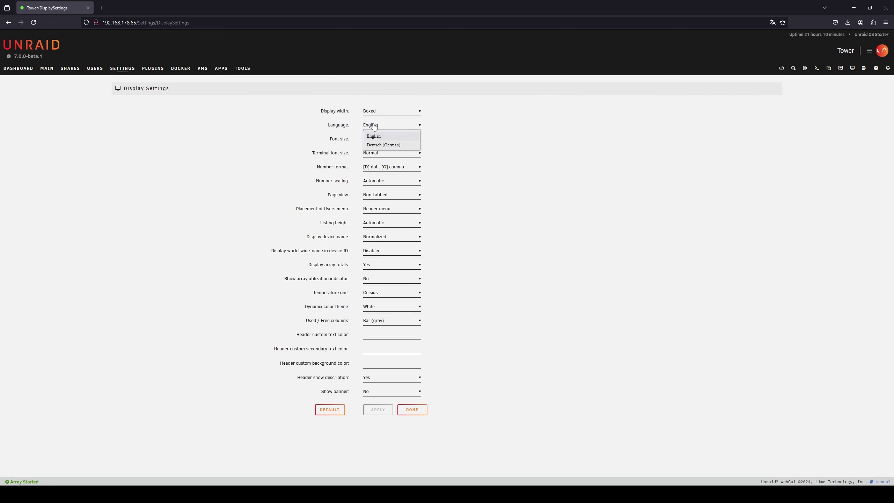
left_click(399, 145)
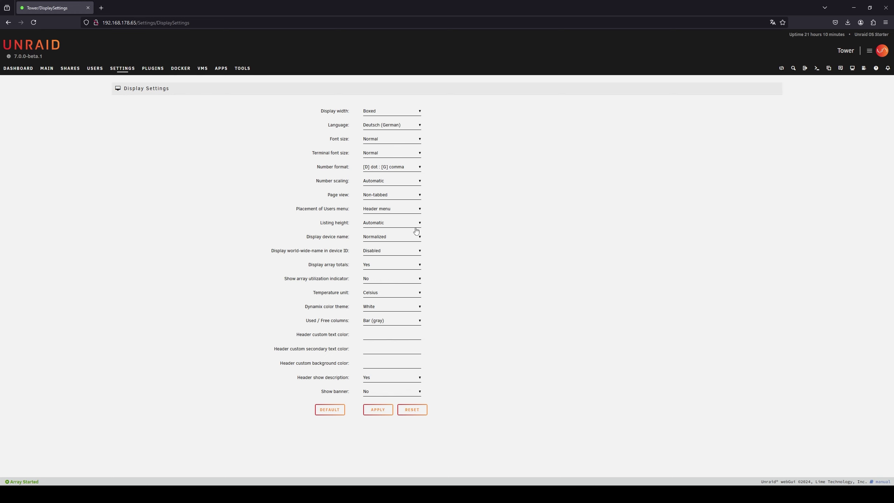
left_click(377, 410)
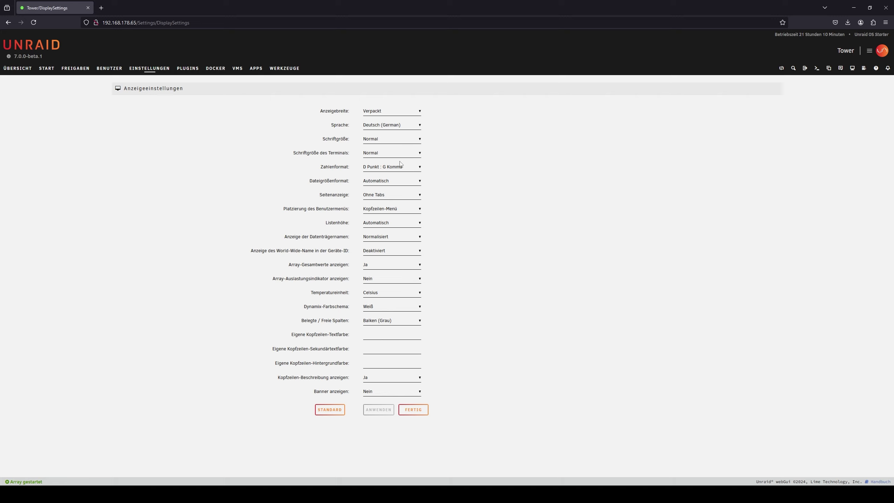
Review the font size, display width and page view options, keeping Normal and Verpackt.
left_click(397, 141)
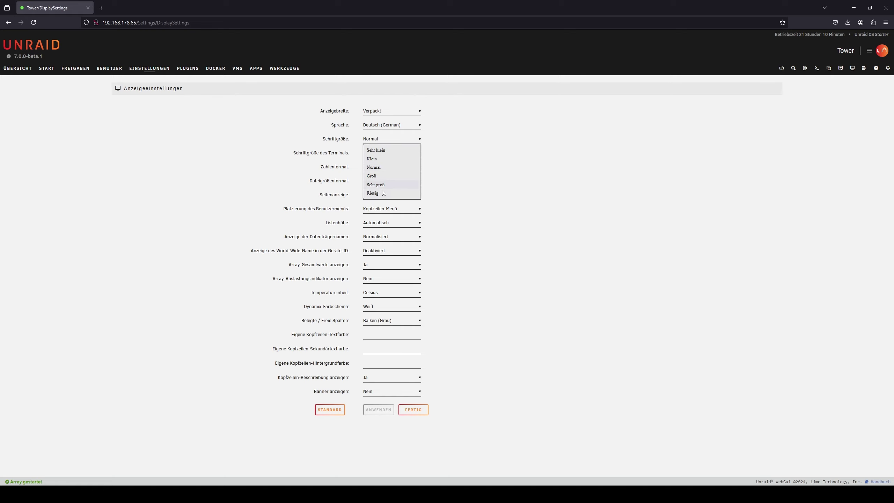
left_click(389, 142)
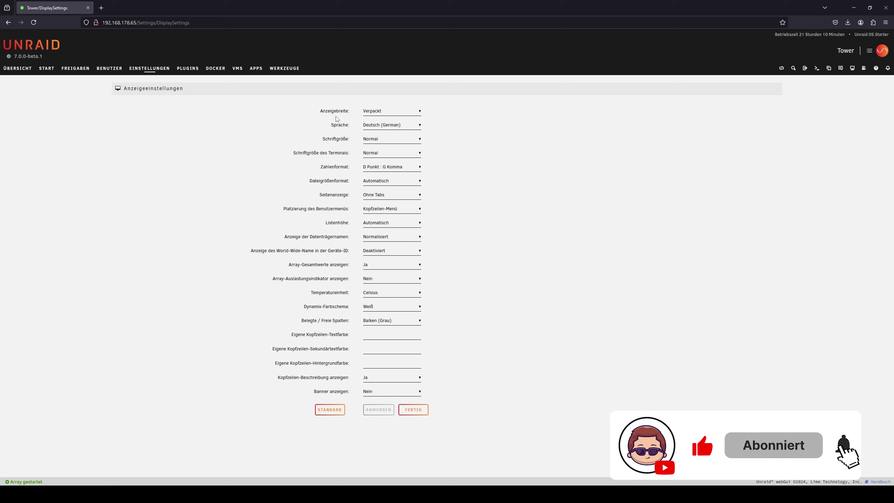
left_click(399, 112)
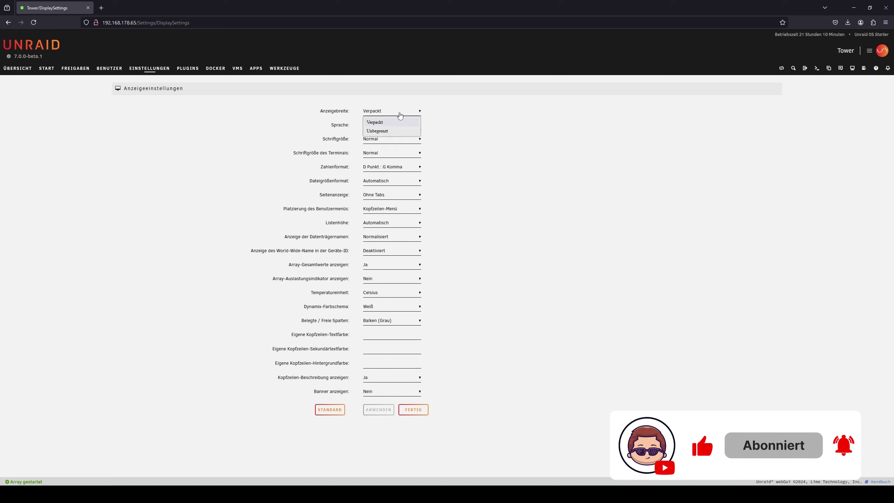
left_click(392, 120)
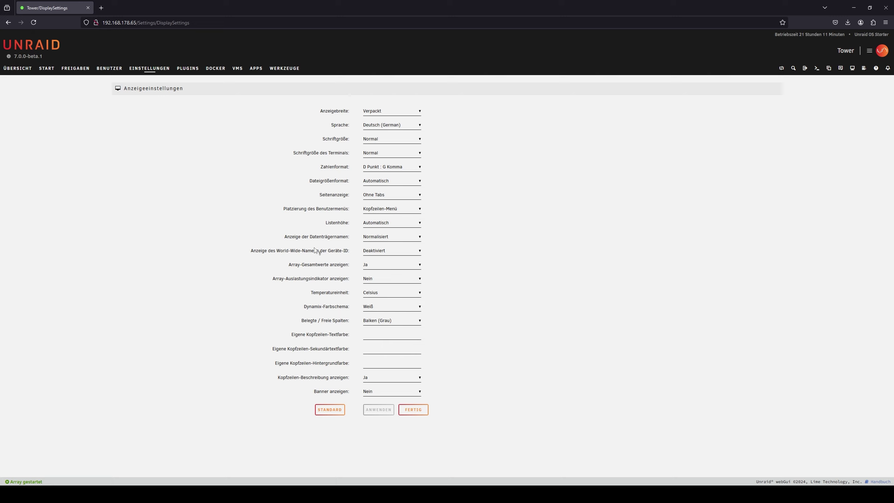
left_click(370, 196)
left_click(394, 197)
Set Array-Auslastungsindikator to Ja and apply.
left_click(374, 281)
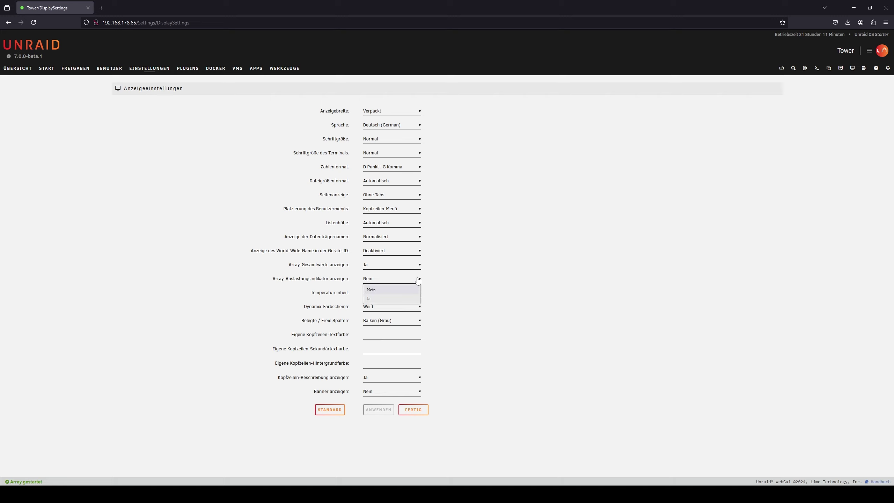
left_click(369, 298)
left_click(378, 409)
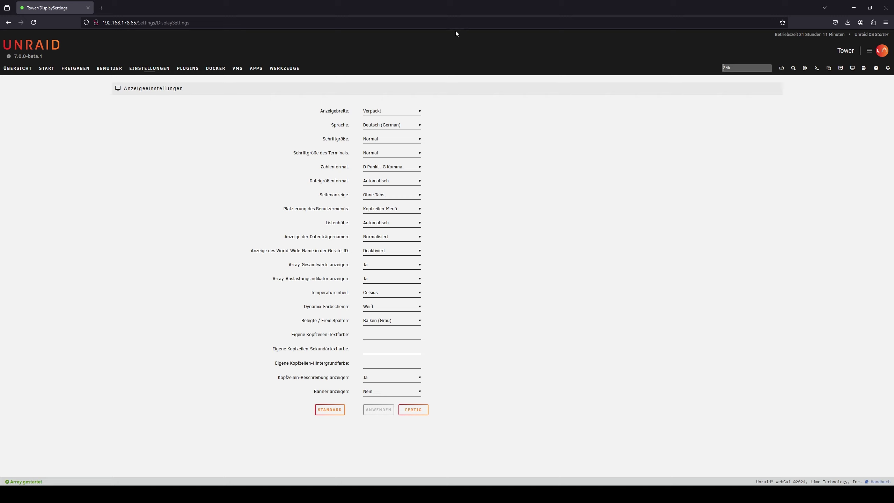
Try Banner anzeigen set to Ja, then set it back to Nein and apply.
left_click(384, 391)
left_click(369, 412)
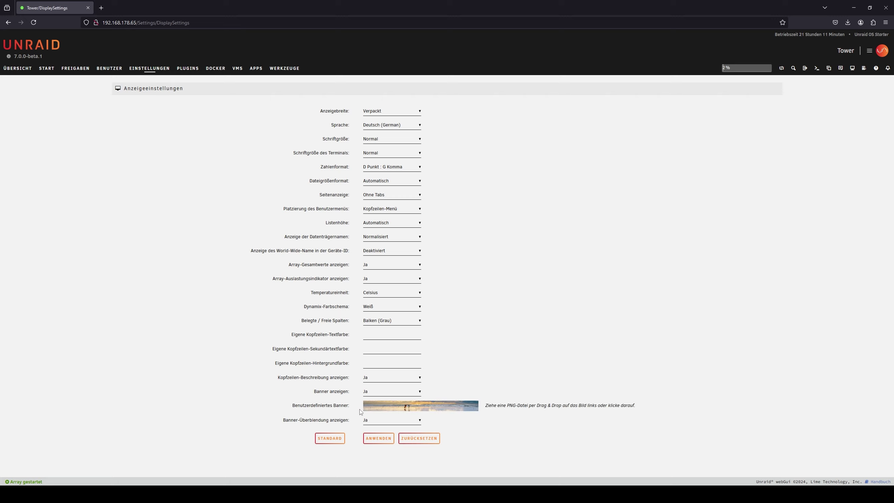
left_click(378, 438)
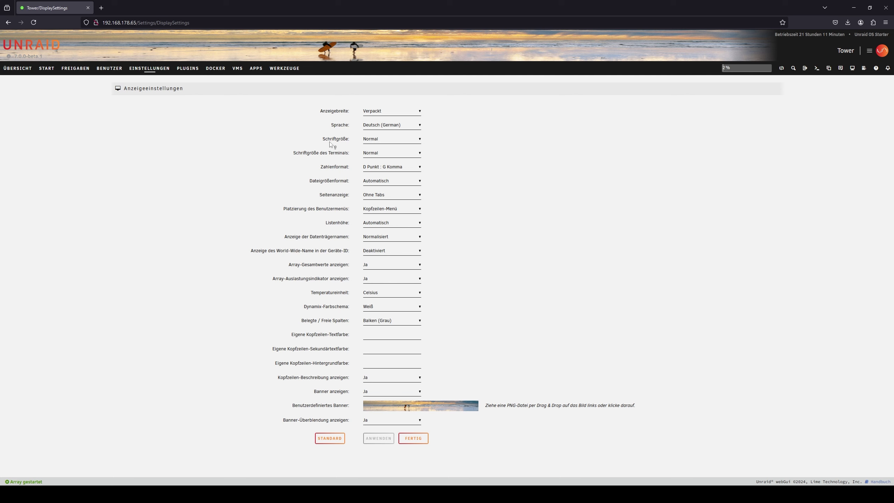
left_click(379, 391)
left_click(377, 400)
left_click(376, 411)
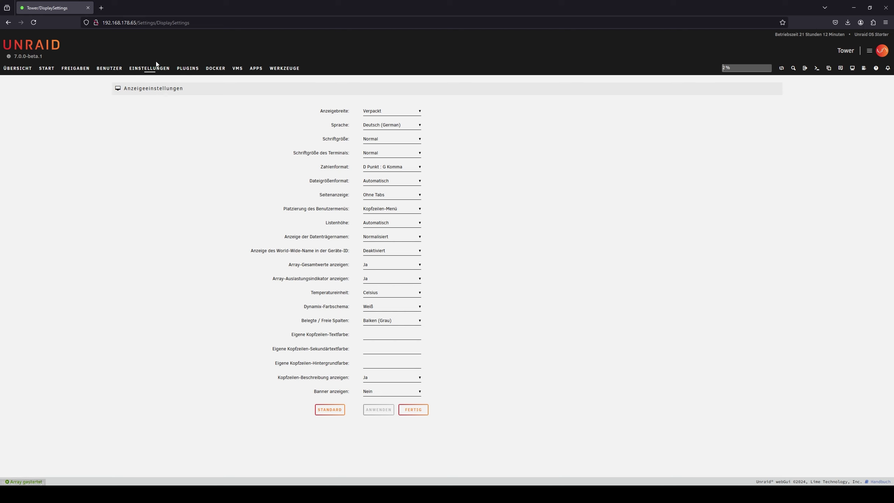
left_click(144, 69)
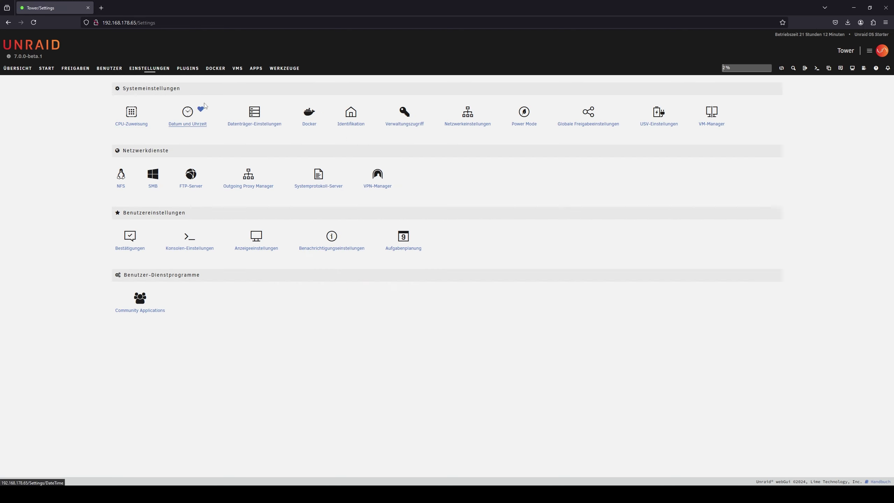
Open the Apps catalogue search, then switch to the Freigaben list of user shares.
left_click(260, 64)
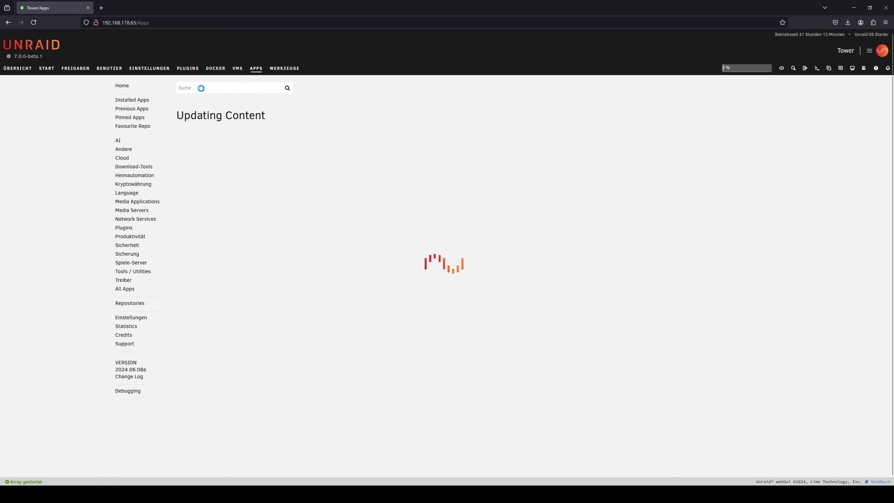
left_click(200, 88)
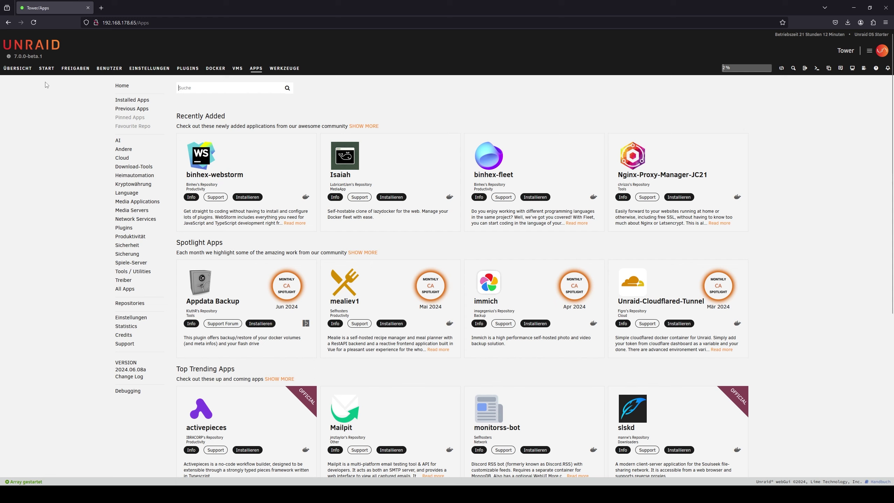
left_click(77, 70)
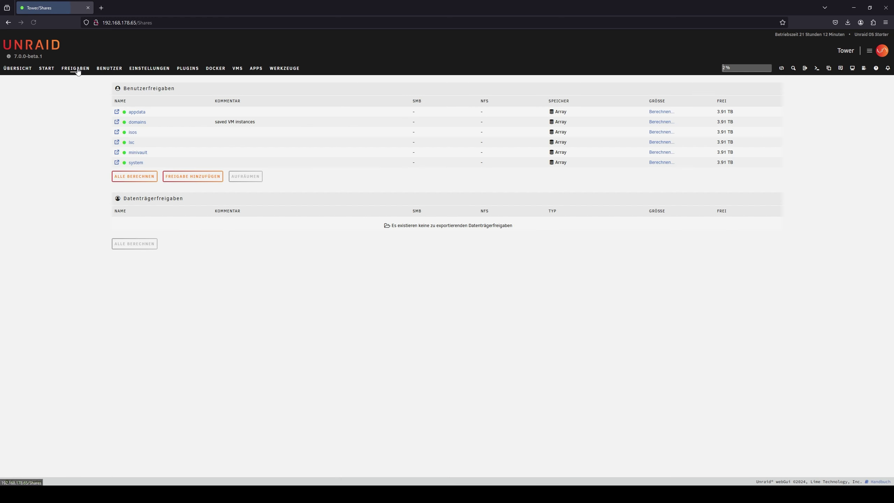
Browse the files in the minivault share, then return to the Apps catalogue.
left_click(116, 152)
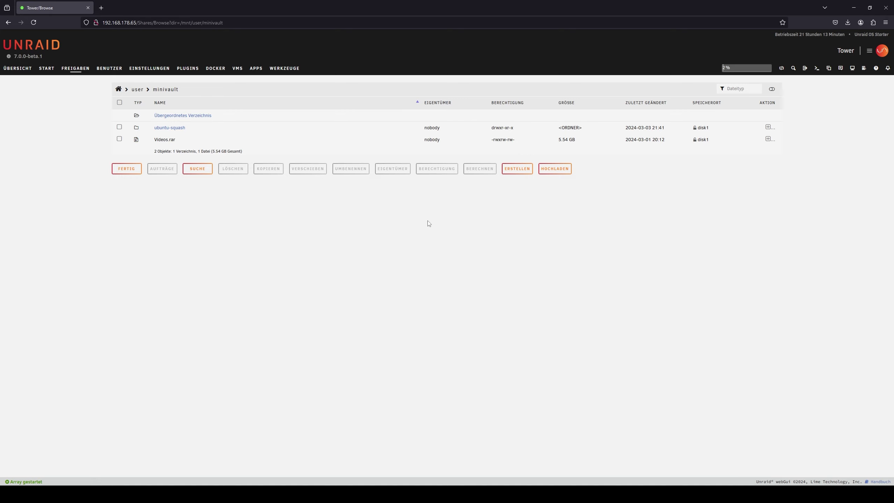
left_click(252, 69)
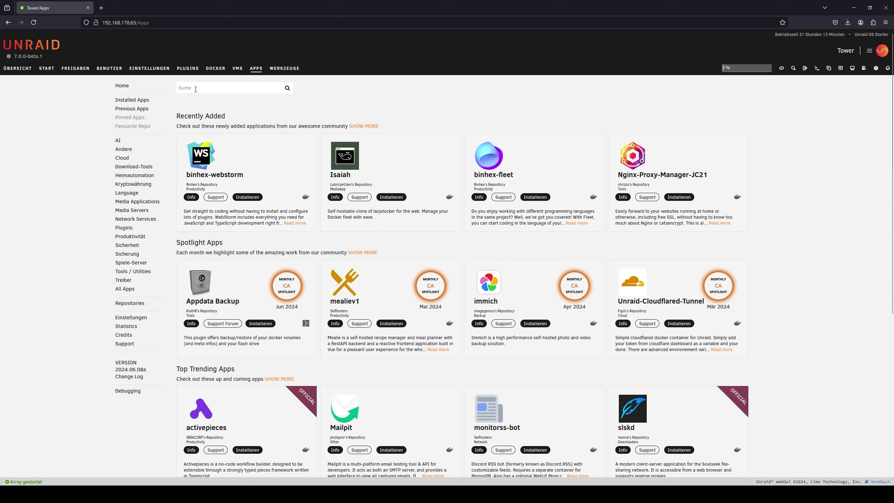
Search Apps for 'unass' and install Unassigned Devices and Unassigned Devices Plus (Addon).
left_click(195, 88)
type("unass")
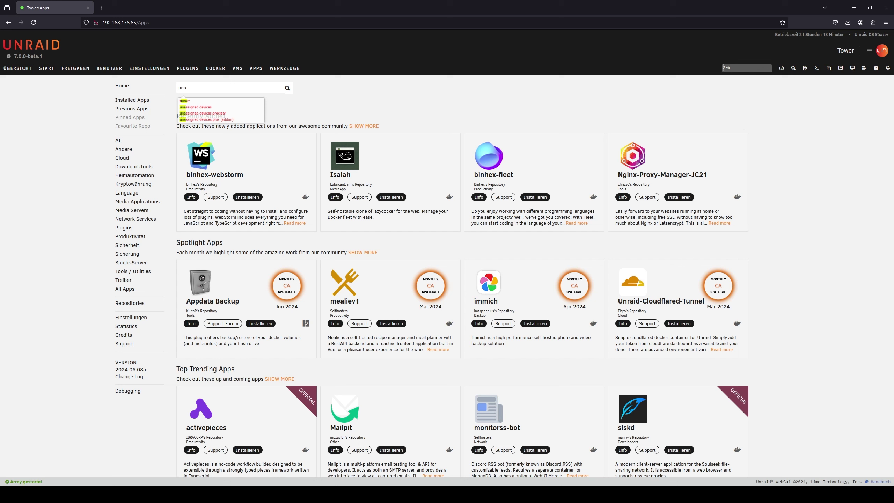
left_click(198, 102)
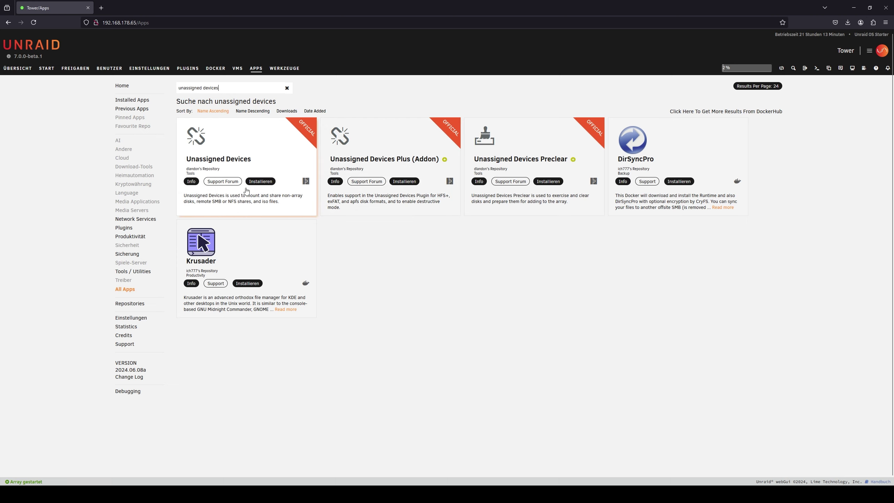
left_click(260, 181)
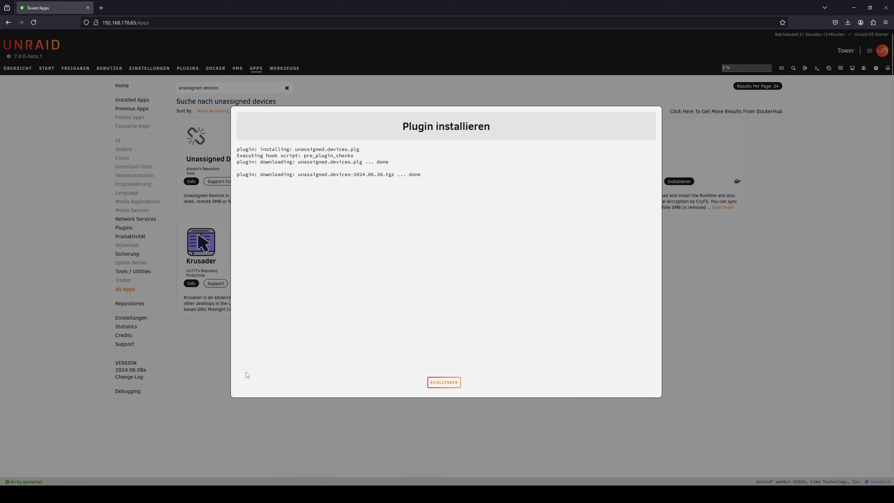
left_click(431, 380)
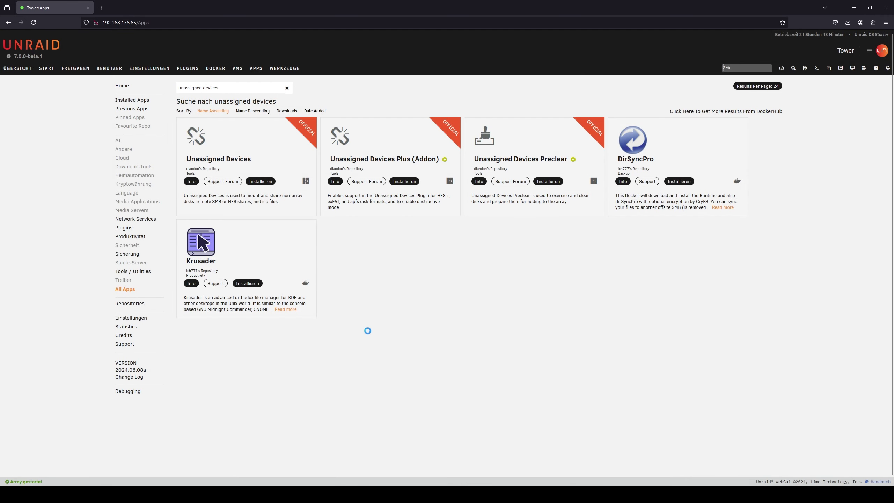
left_click(404, 182)
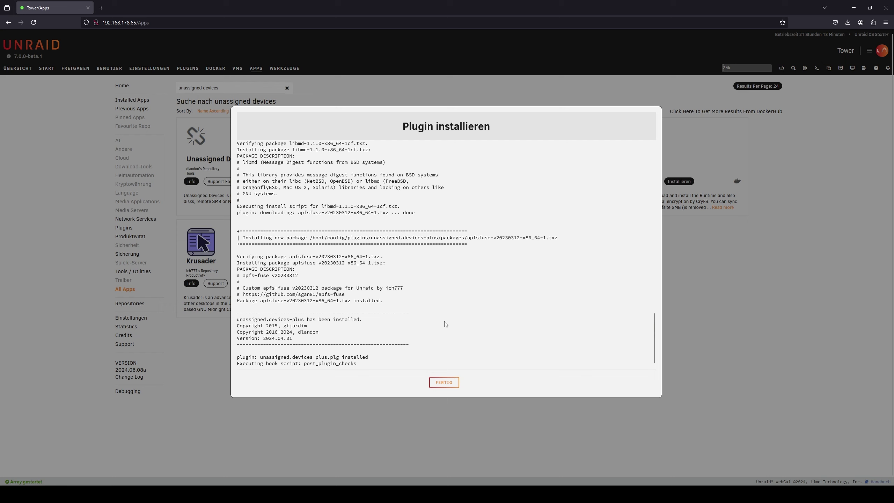
left_click(433, 381)
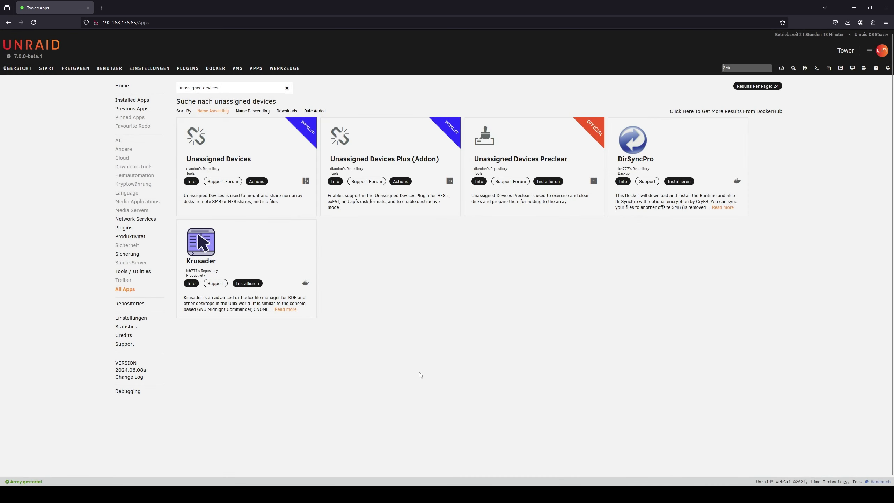
left_click(18, 69)
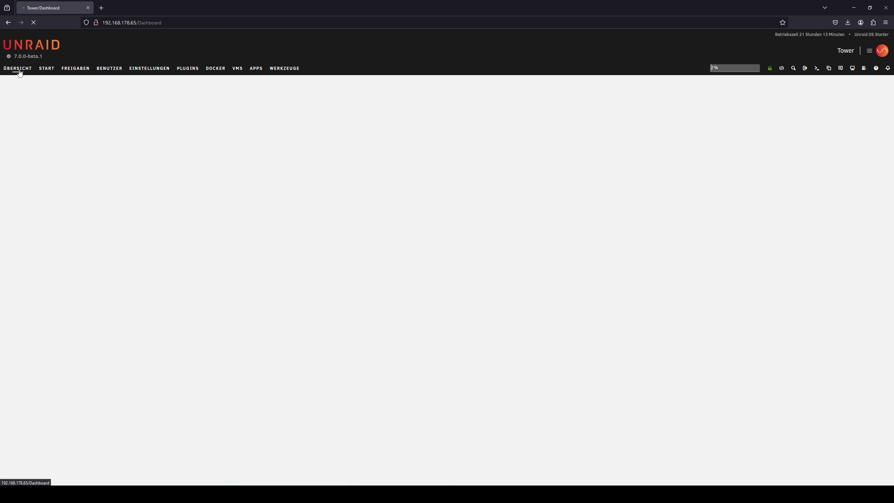
Open the Main page showing the 240 GB Kingston disk sdb with its four partitions.
left_click(47, 68)
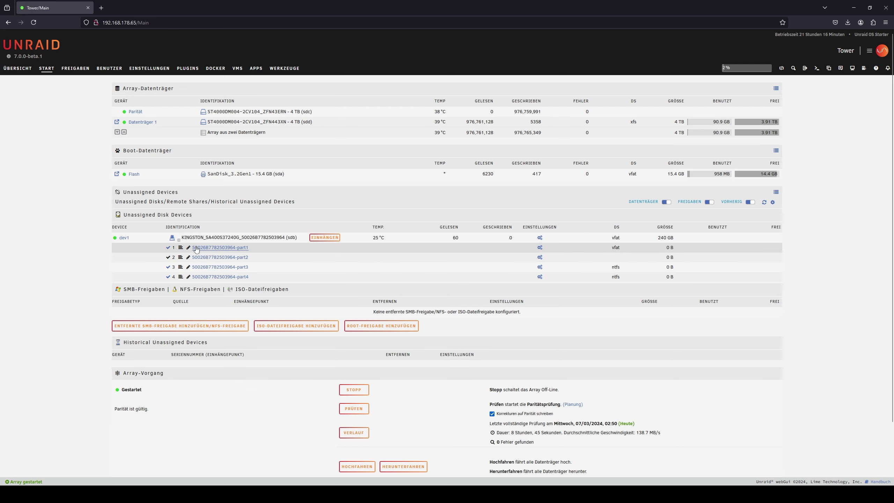
Open Unassigned Device Settings for Kingston sdb partition 1, keeping its mount point and passed through off.
left_click(219, 249)
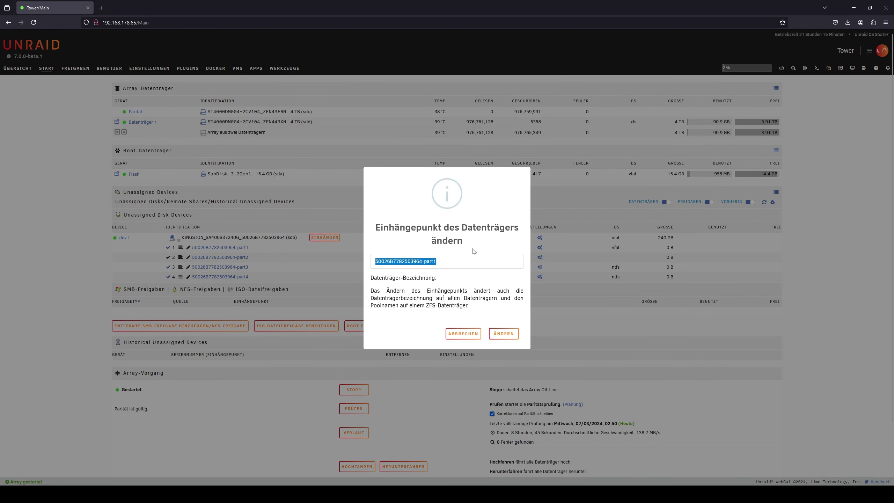
left_click(457, 340)
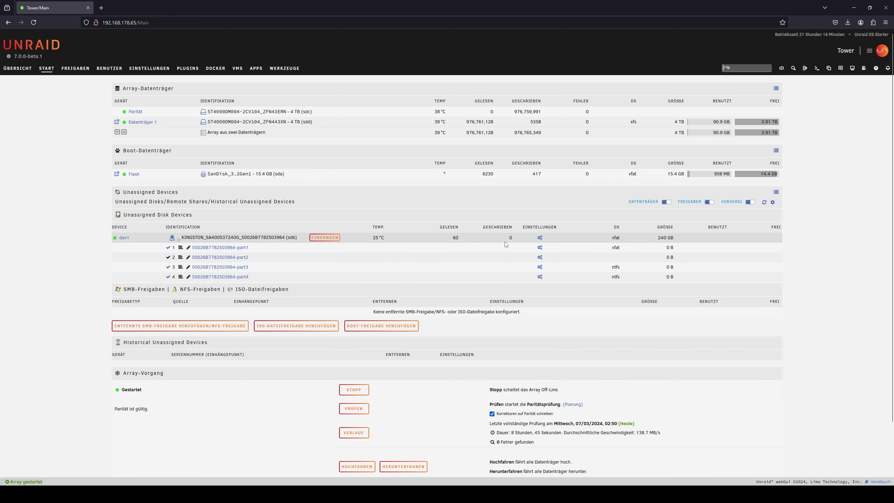
left_click(539, 237)
left_click(547, 268)
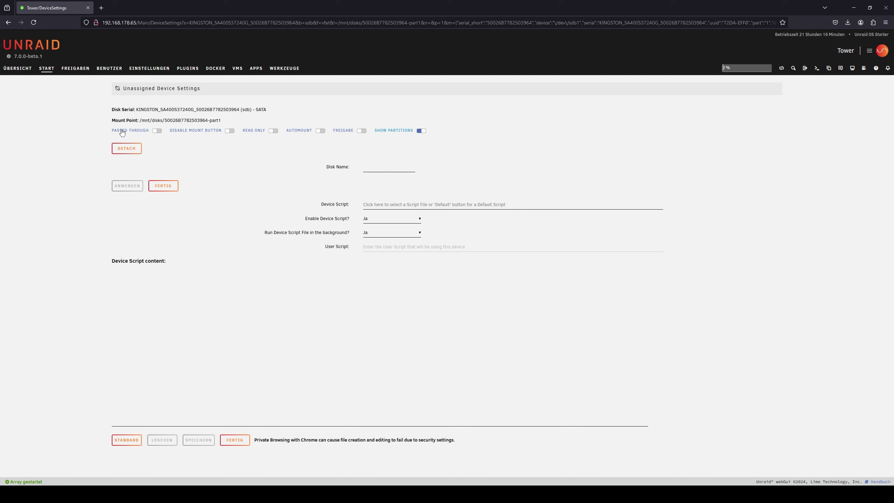
left_click(157, 131)
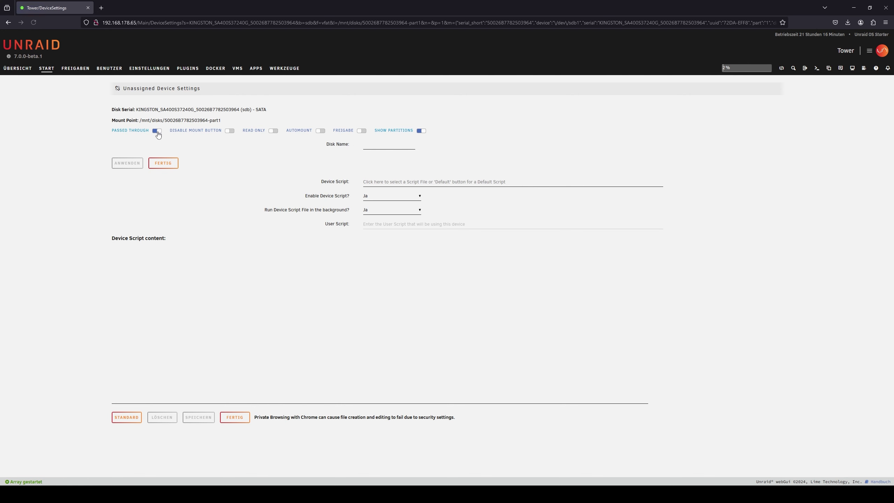
left_click(157, 131)
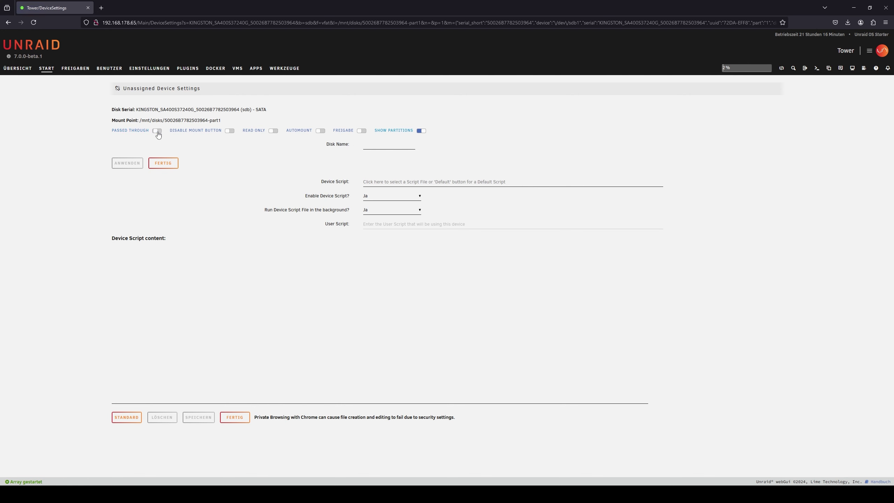
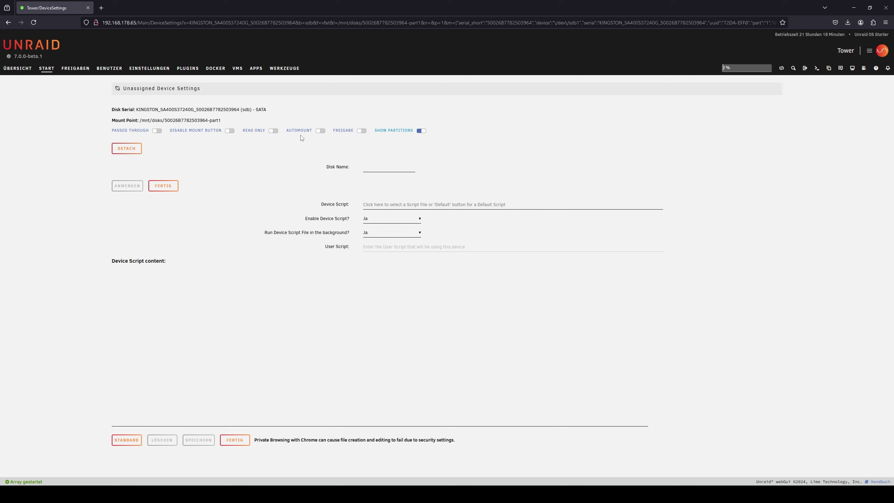
Toggle sharing on and back off for the Kingston SSD's first partition, then return to Main.
left_click(363, 132)
left_click(364, 132)
left_click(46, 71)
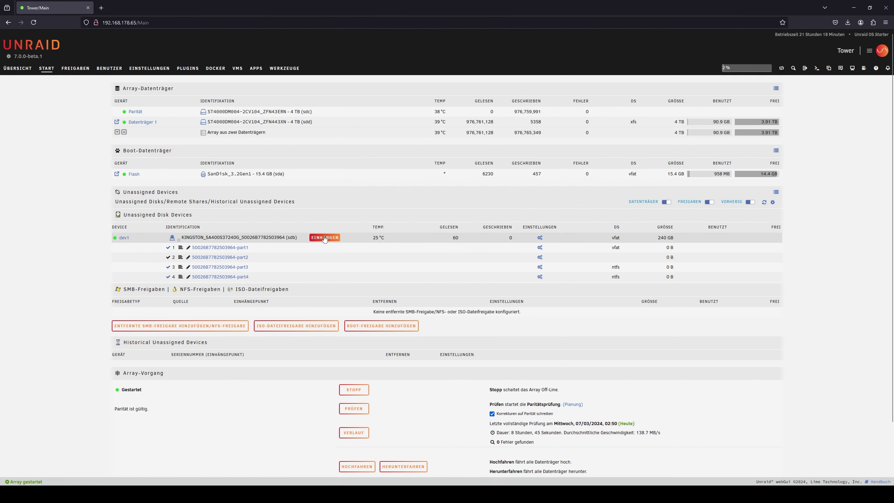
Open Unassigned Devices settings via the gear icon beside its header on Main.
left_click(772, 203)
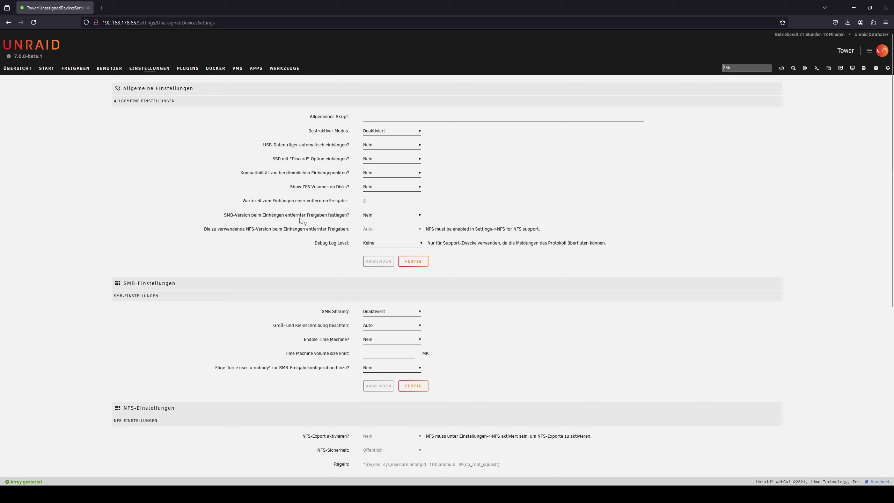
Check the SMB Sharing choices and help, leave it at Deaktiviert, and go back to Main.
scroll(334, 274, "down", 2)
scroll(246, 260, "down", 2)
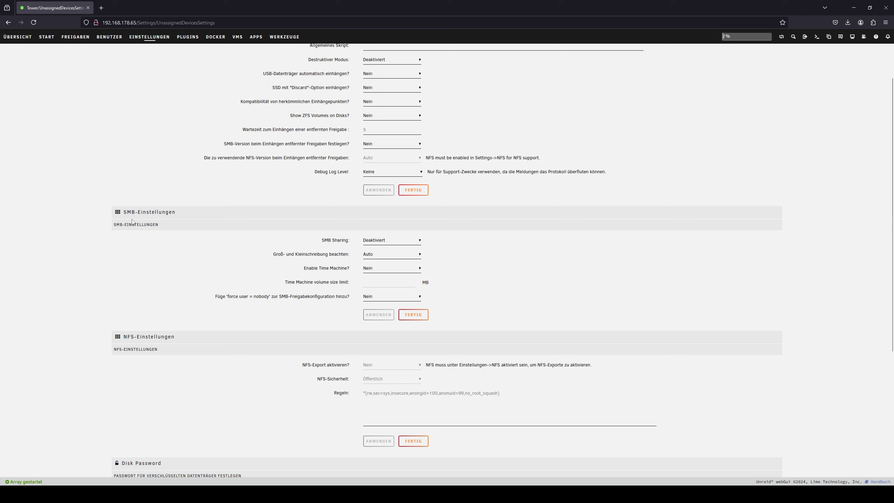
scroll(352, 214, "down", 5)
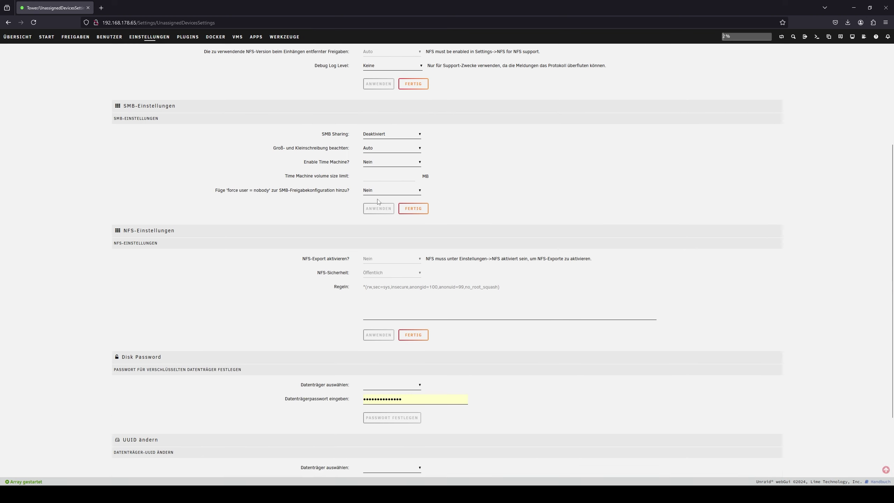
left_click(393, 136)
left_click(241, 140)
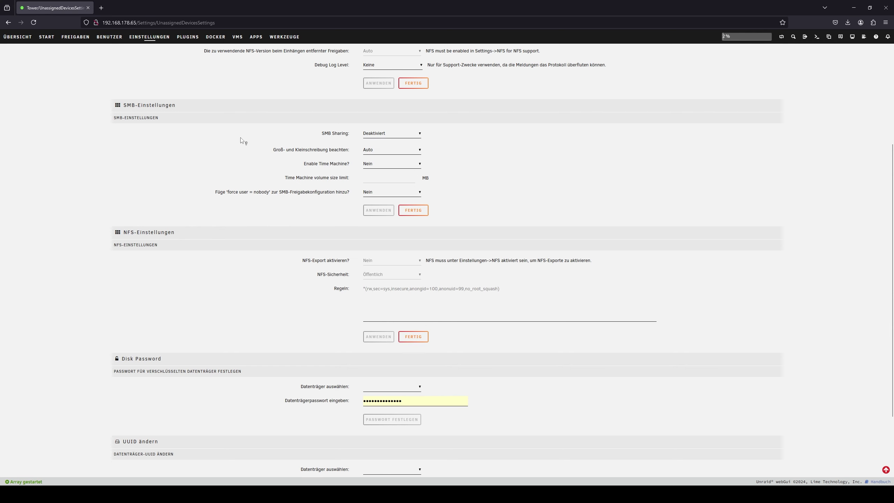
left_click(241, 138)
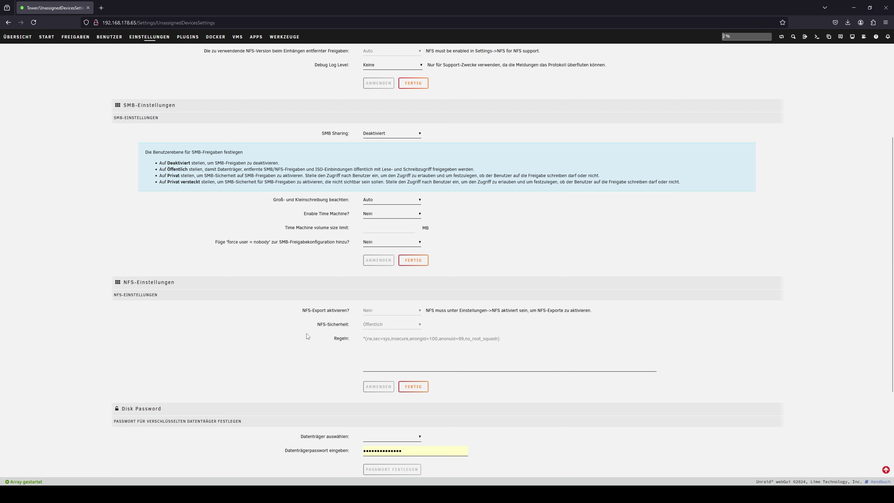
scroll(307, 336, "down", 3)
scroll(305, 335, "up", 8)
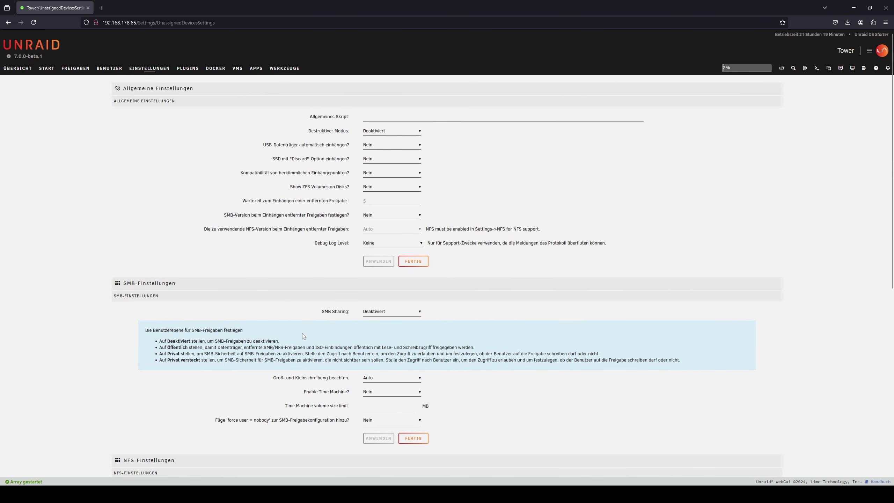
key("alt+Left")
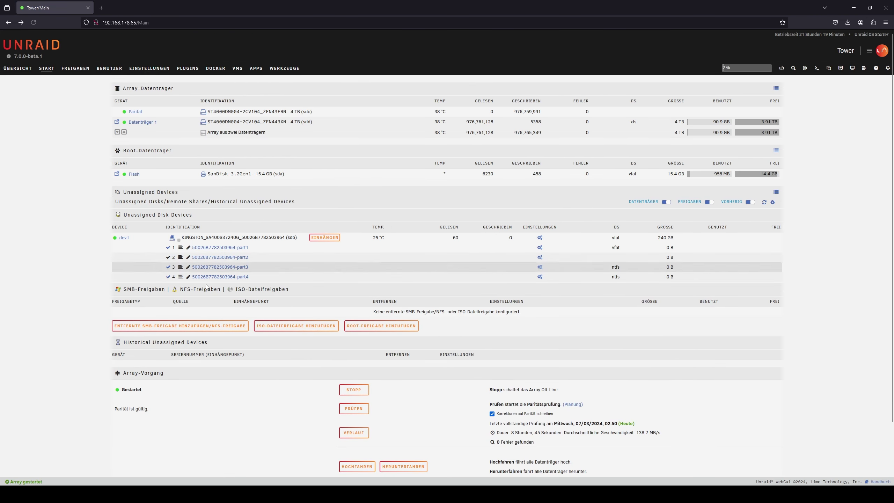
Review the Kingston SSD's disk log, then try mounting the Kingston disk.
left_click(173, 240)
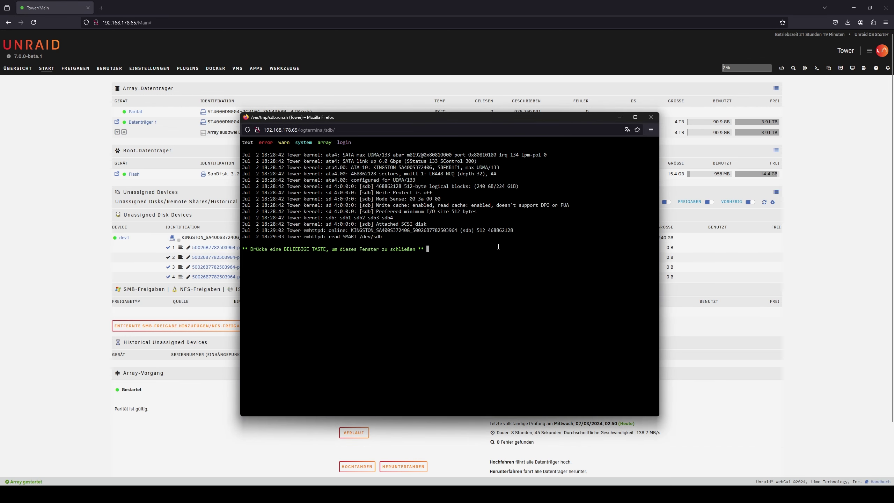
left_click(651, 116)
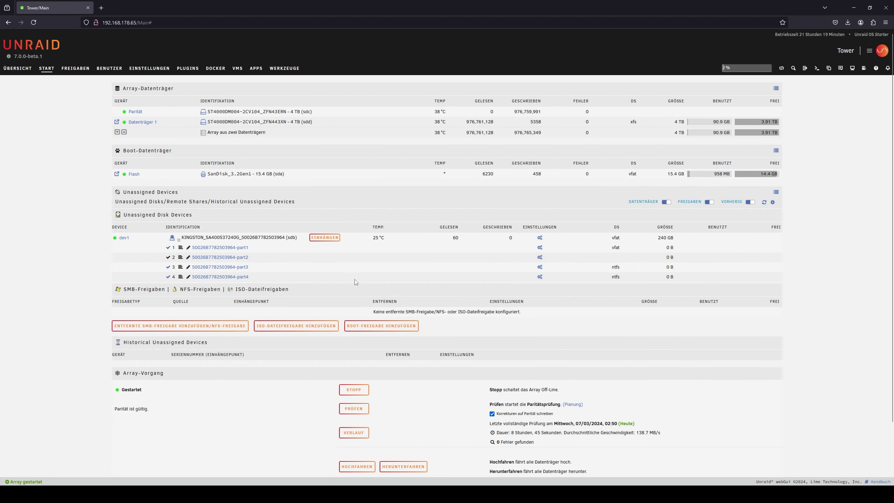
left_click(325, 238)
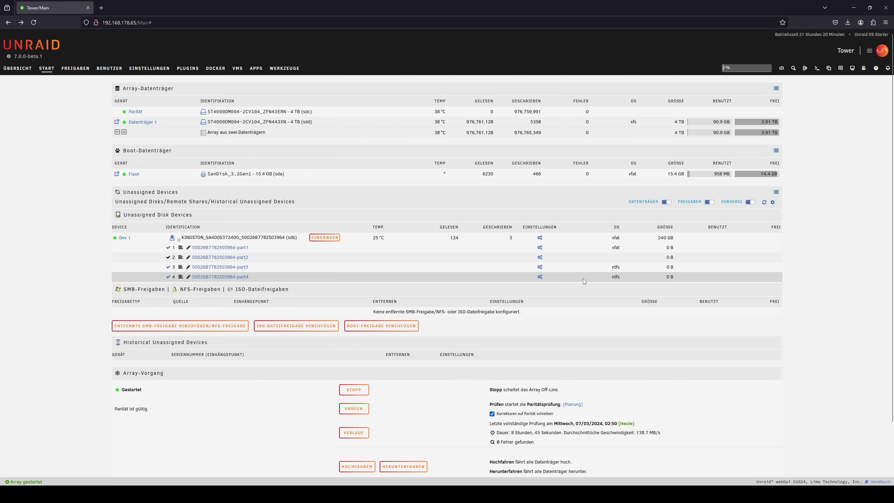
Set Destruktiver Modus to Aktiviert in Unassigned Devices settings, apply it, and return to Main.
left_click(772, 202)
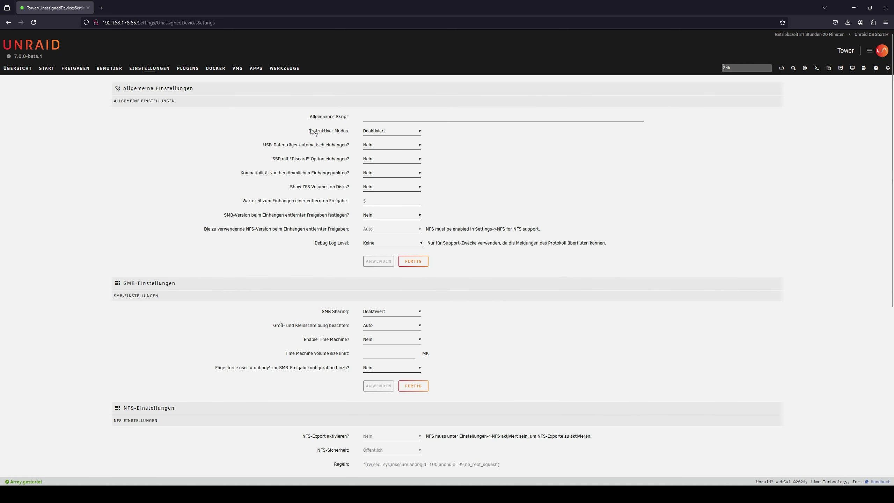
left_click(332, 133)
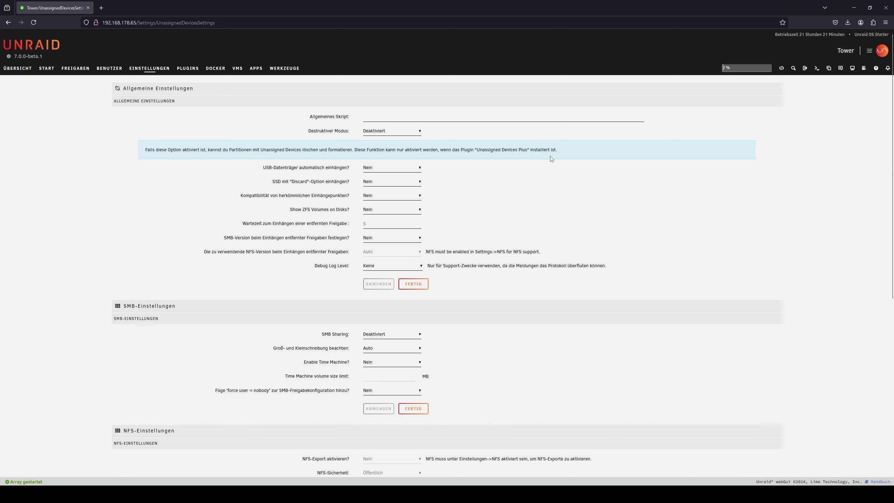
left_click_drag(528, 151, 477, 151)
left_click(394, 134)
left_click(391, 151)
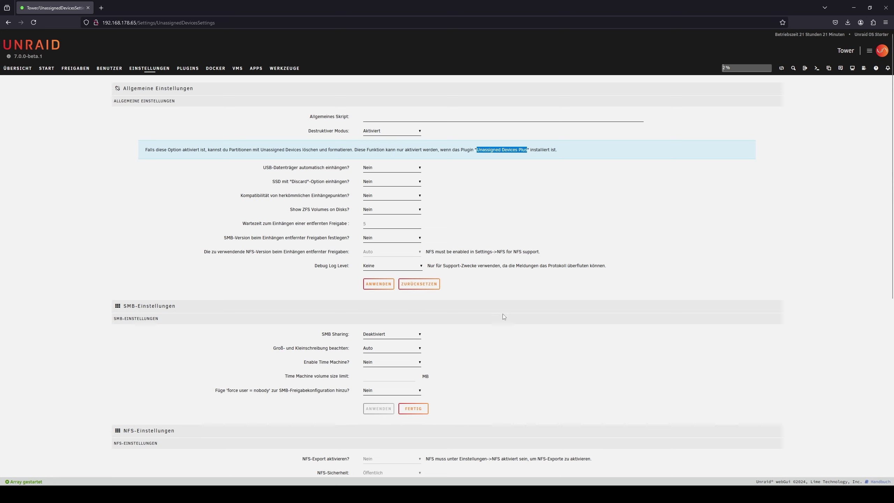
left_click(376, 284)
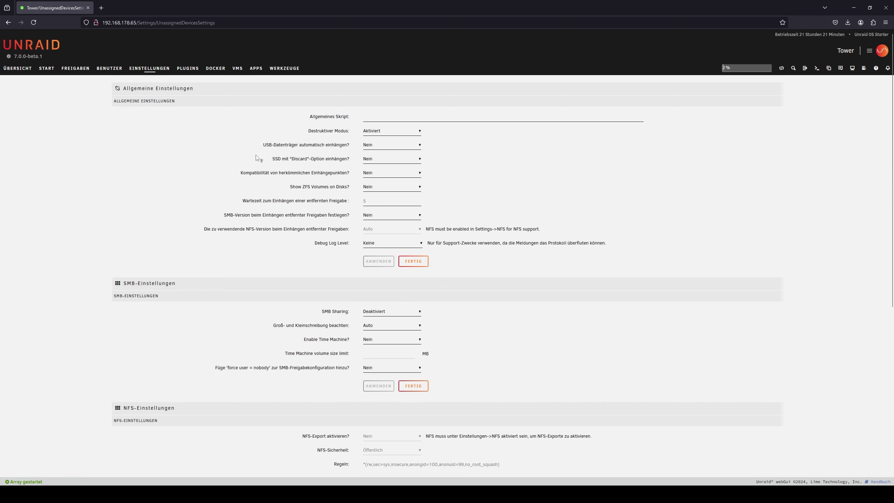
left_click(46, 68)
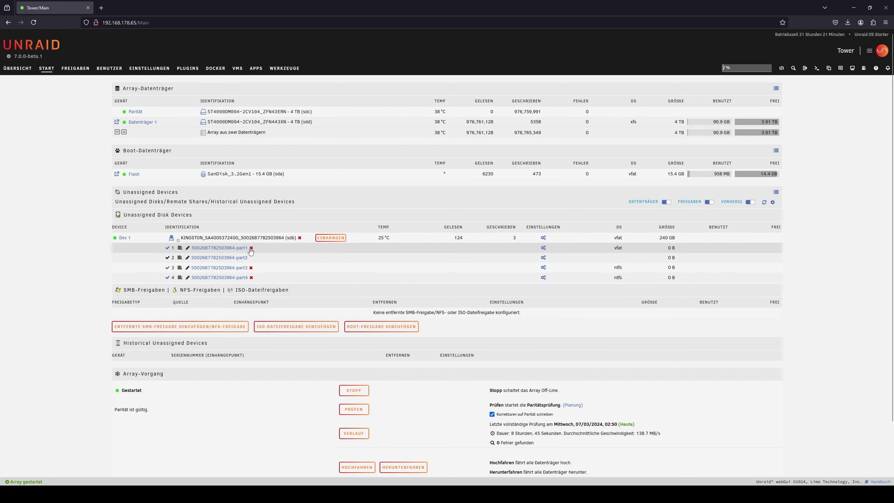
Delete partitions 4, 3 and 1 of the Kingston SSD, confirming each with 'Ja'.
left_click(252, 277)
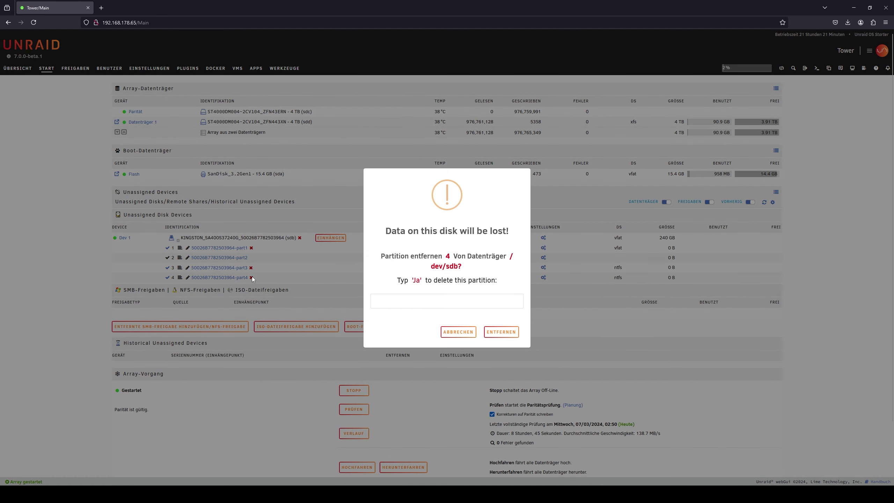
left_click(437, 303)
type("Ja")
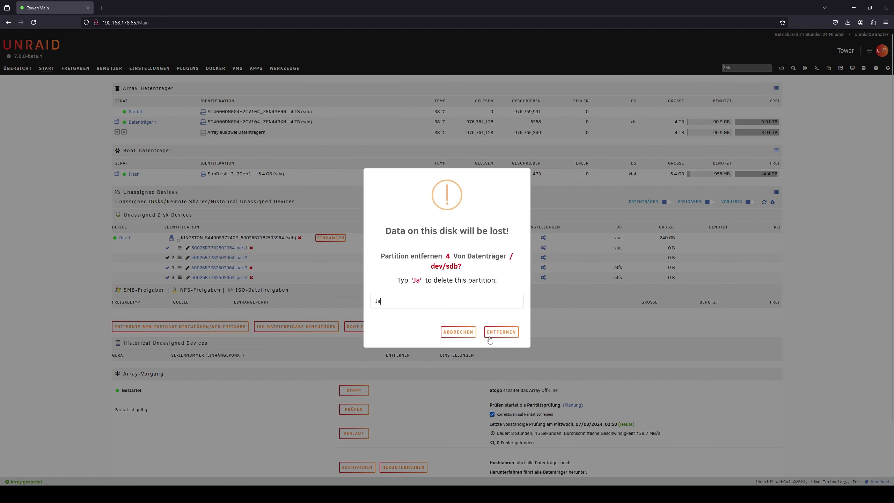
left_click(489, 337)
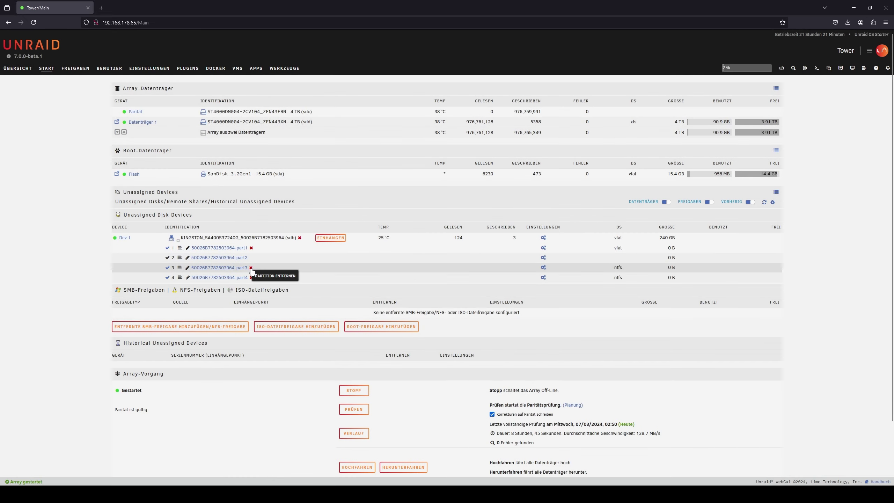
left_click(251, 267)
left_click(410, 302)
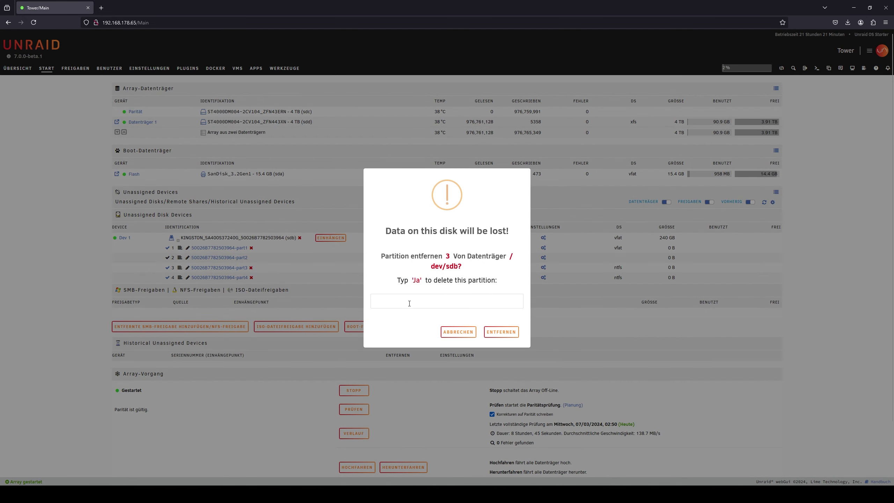
type("Ja")
left_click(501, 332)
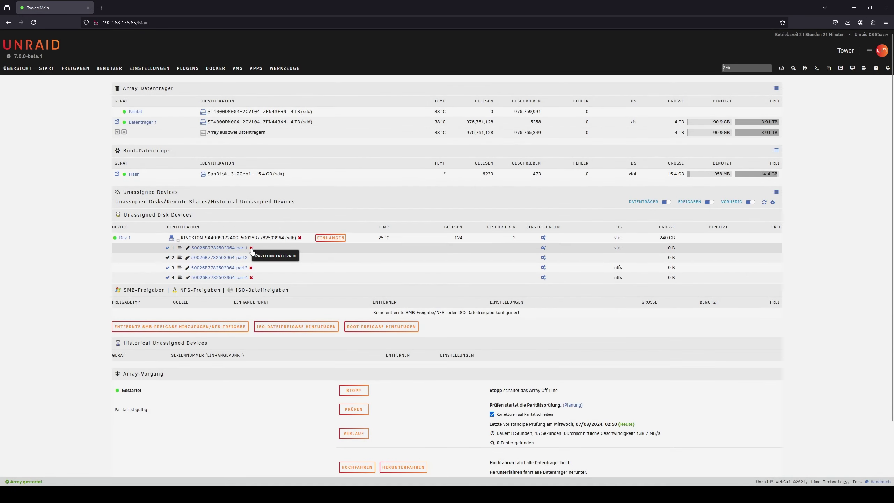
left_click(252, 247)
type("Ja")
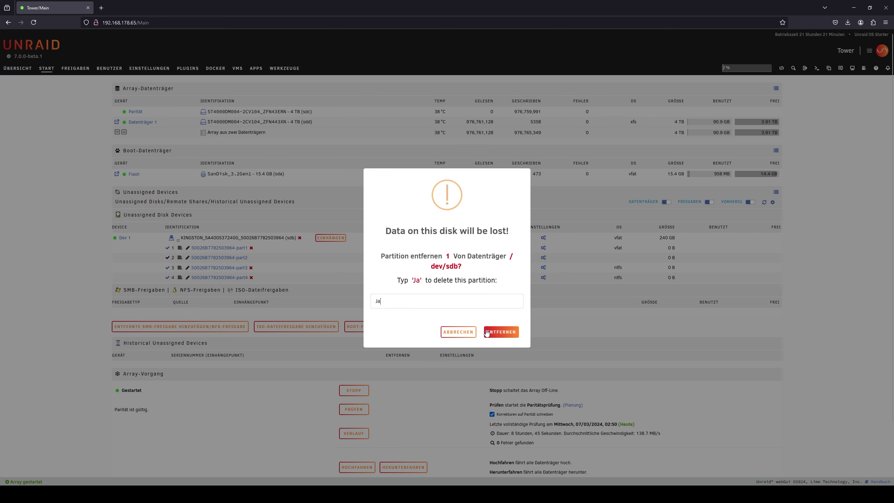
left_click(487, 332)
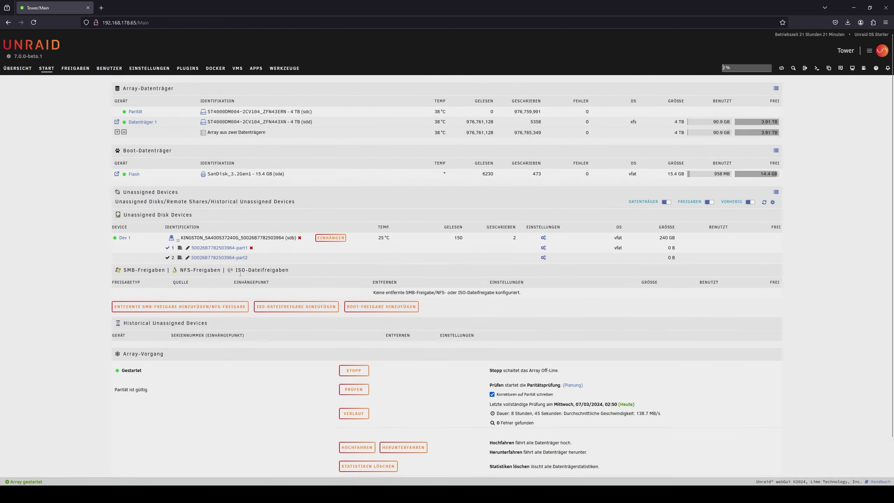
Clear all remaining partitions from the Kingston disk, confirming with 'Ja' and LEEREN.
left_click(300, 238)
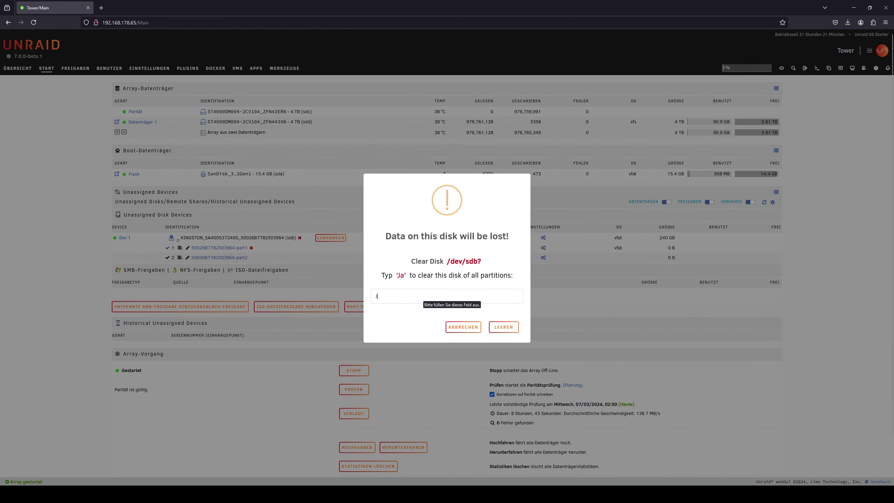
type("Ja")
left_click(505, 328)
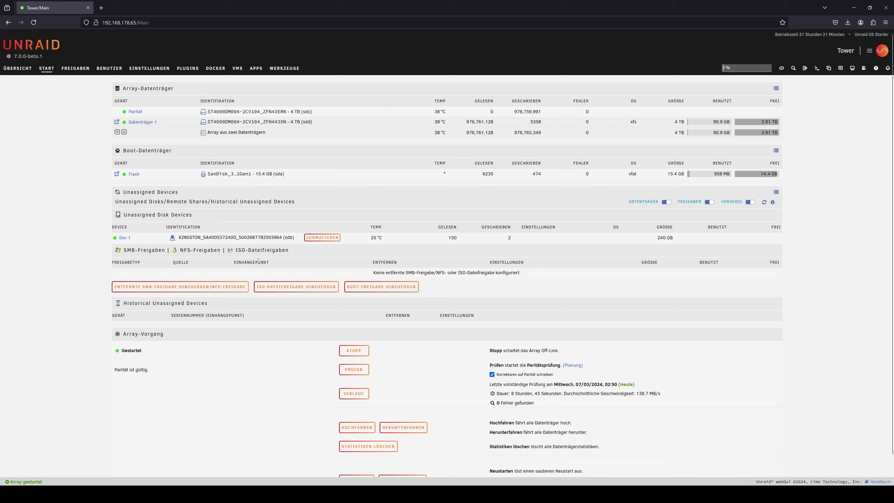
Format the cleared Kingston SSD with XFS and confirm the format.
left_click(327, 238)
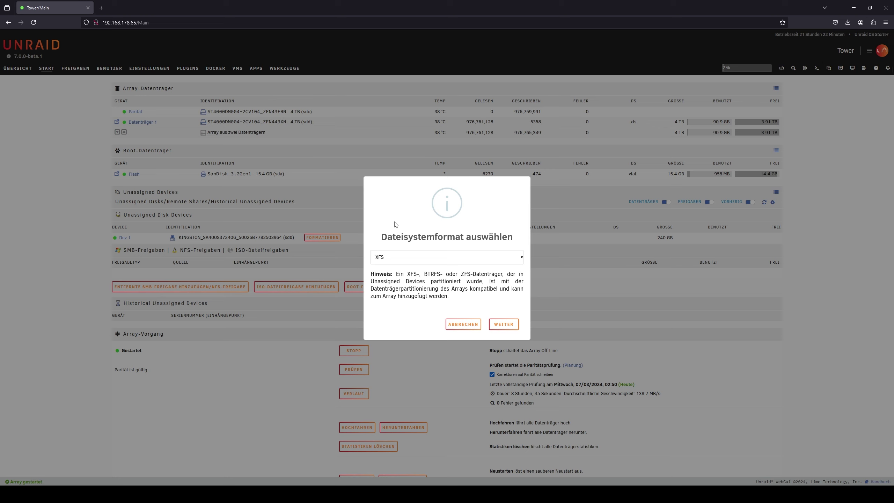
left_click(450, 257)
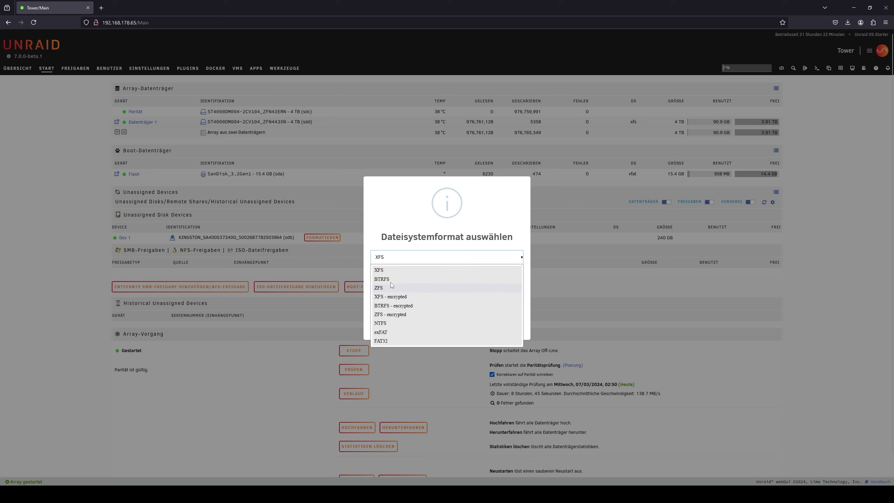
left_click(392, 223)
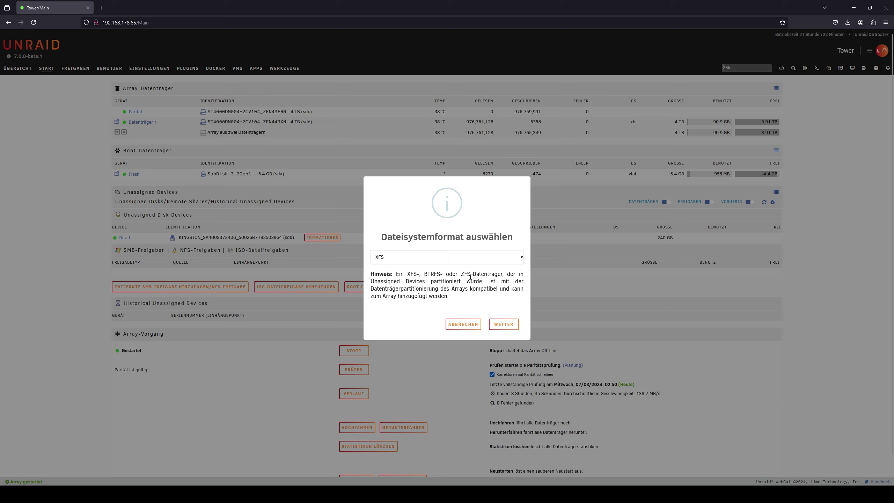
left_click(405, 261)
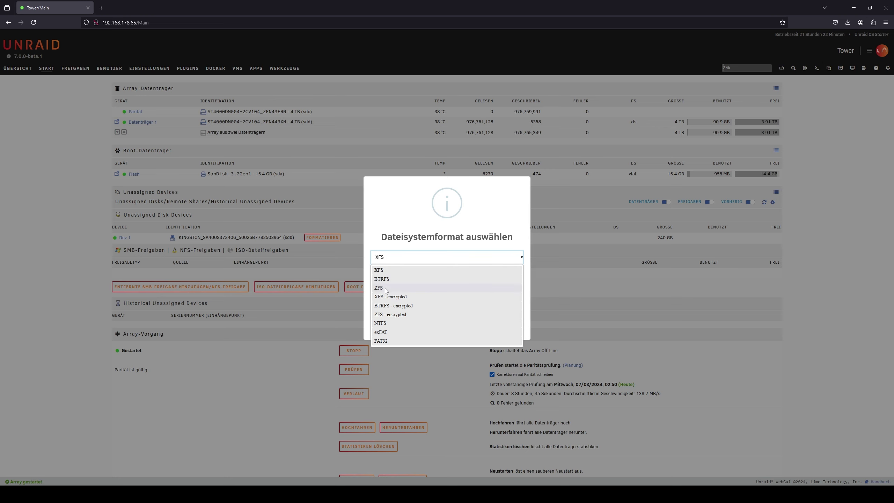
left_click(445, 249)
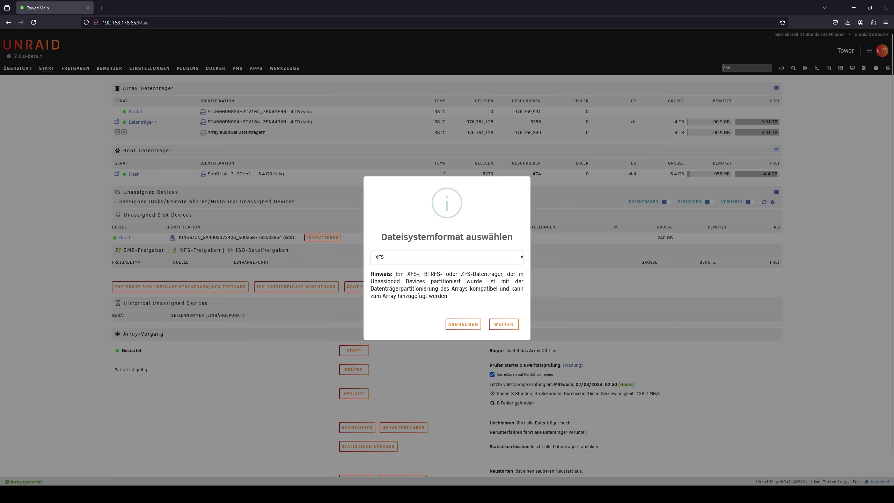
left_click(503, 324)
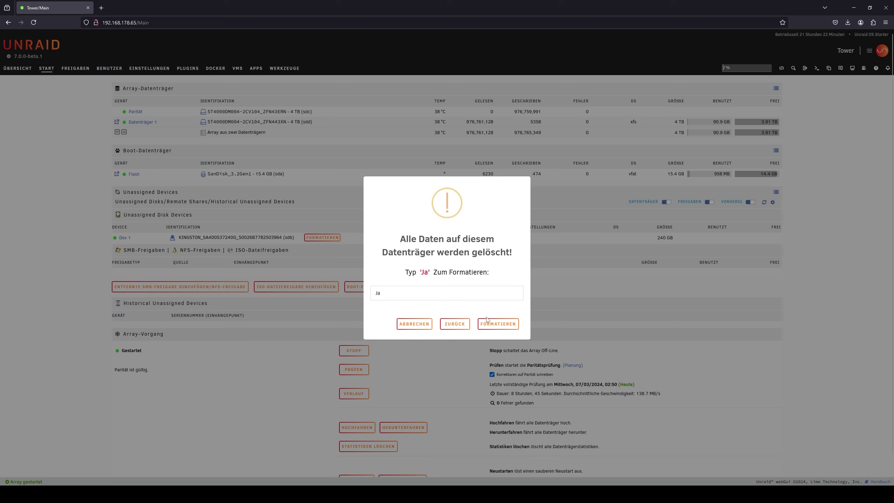
left_click(498, 323)
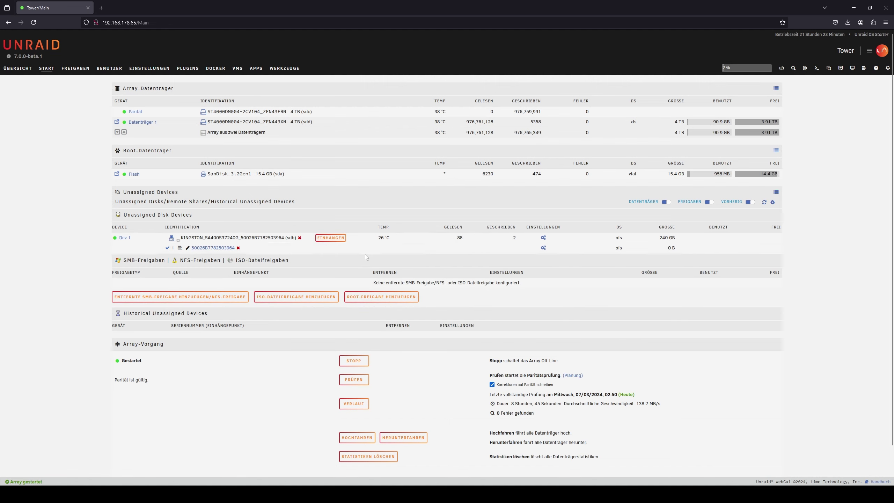
Mount the new xfs Dev 1 disk (235 GB free), then go to the Settings page.
left_click(321, 239)
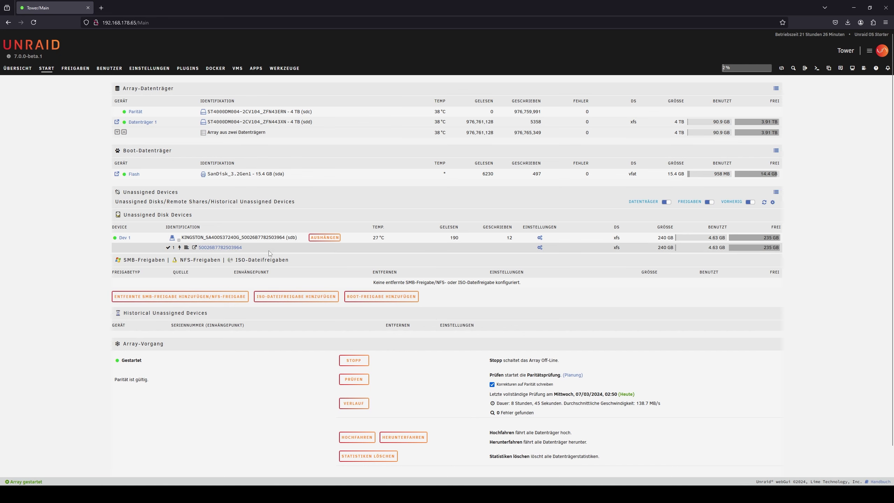
scroll(280, 365, "down", 1)
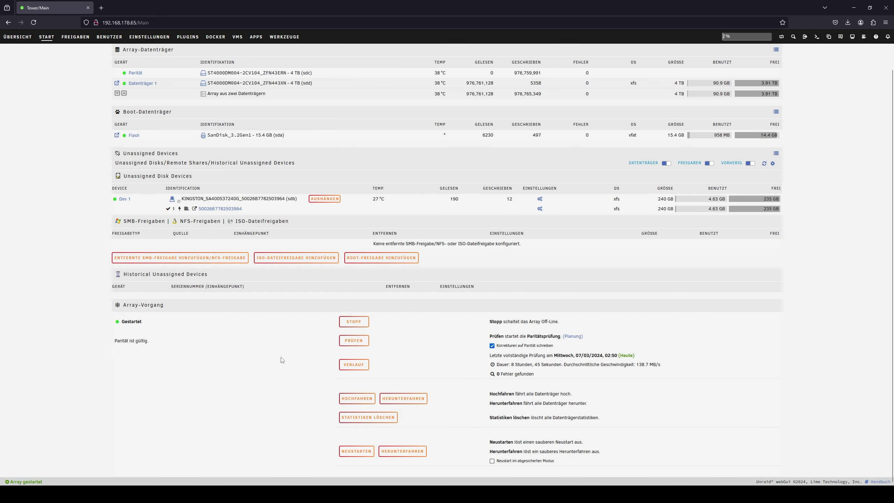
scroll(285, 361, "up", 1)
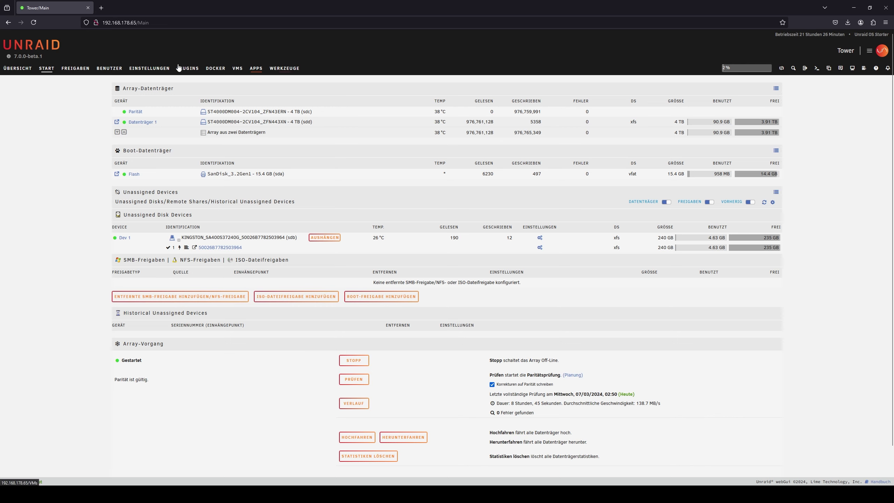
left_click(138, 69)
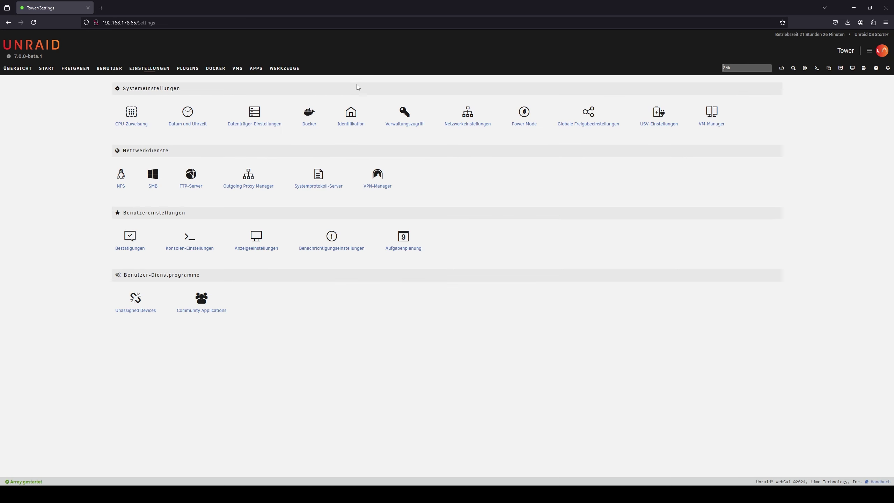
Open Power Mode settings and compare Best power efficiency with Best performance.
left_click(522, 115)
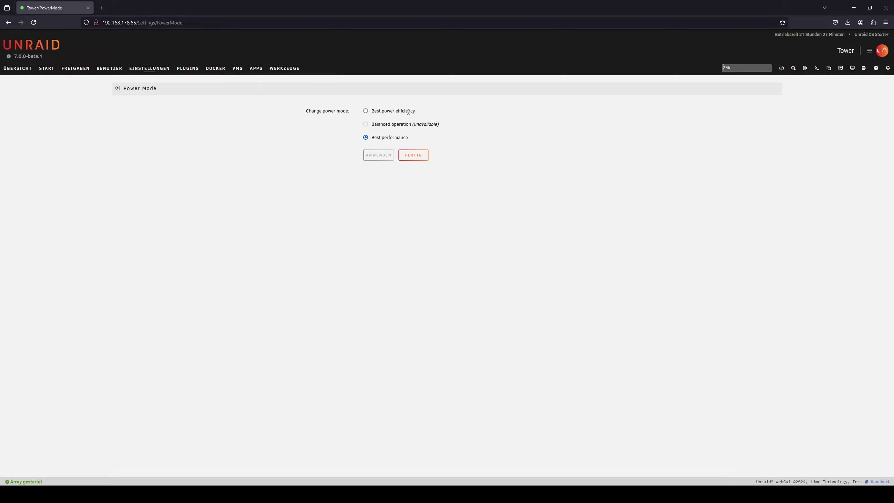
left_click_drag(417, 111, 370, 112)
left_click_drag(409, 137, 370, 137)
left_click(218, 206)
Look over the ÜBERSICHT dashboard, then go to the APPS catalogue.
left_click(17, 69)
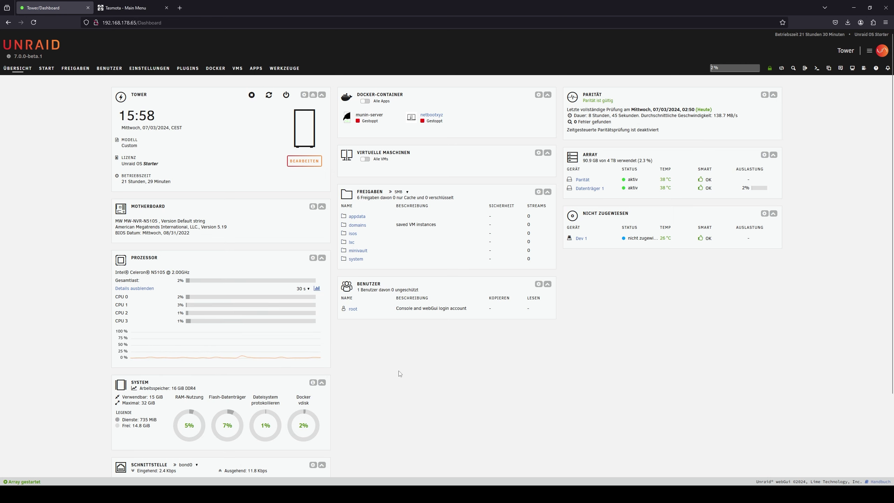
scroll(505, 182, "down", 3)
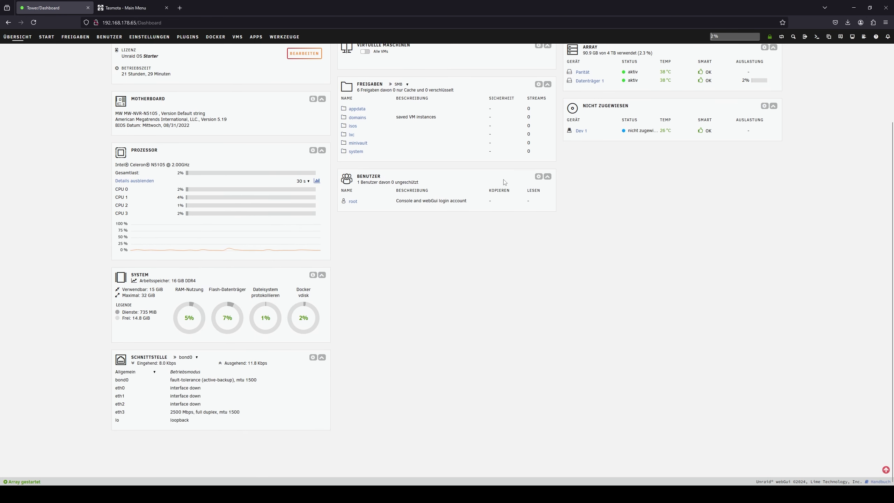
scroll(431, 313, "up", 3)
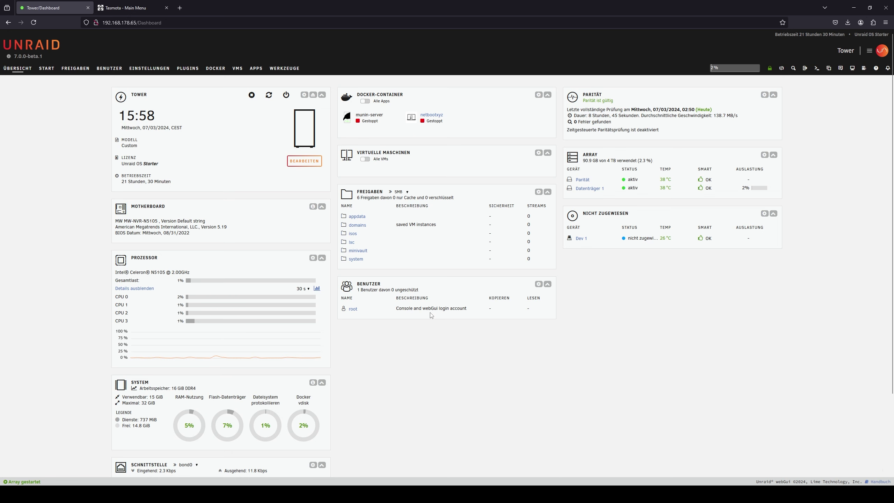
left_click(255, 69)
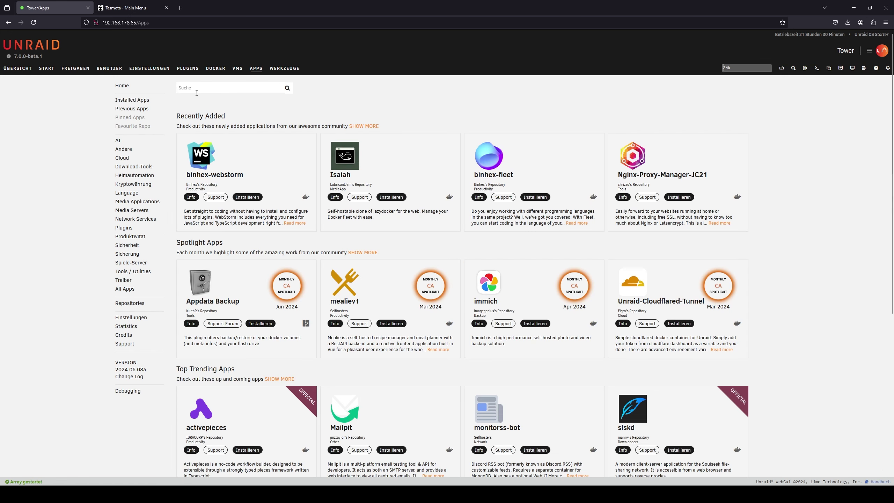
Search the Apps catalogue for 'tasmota power monitor', install the plugin and close the install log.
type("tas")
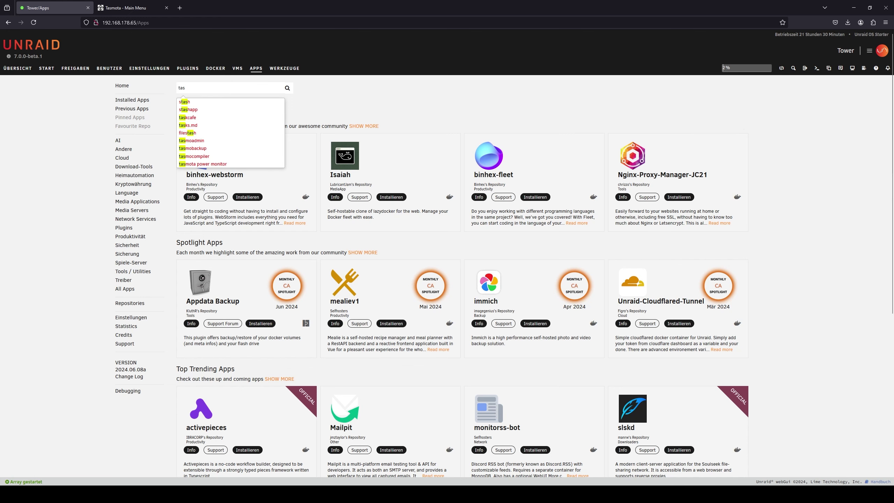
type("mota power monitor")
key("Return")
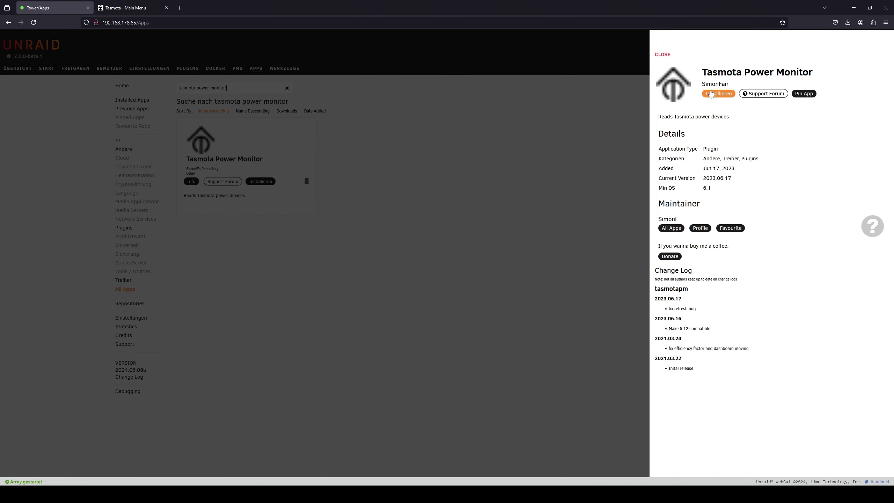
left_click(711, 94)
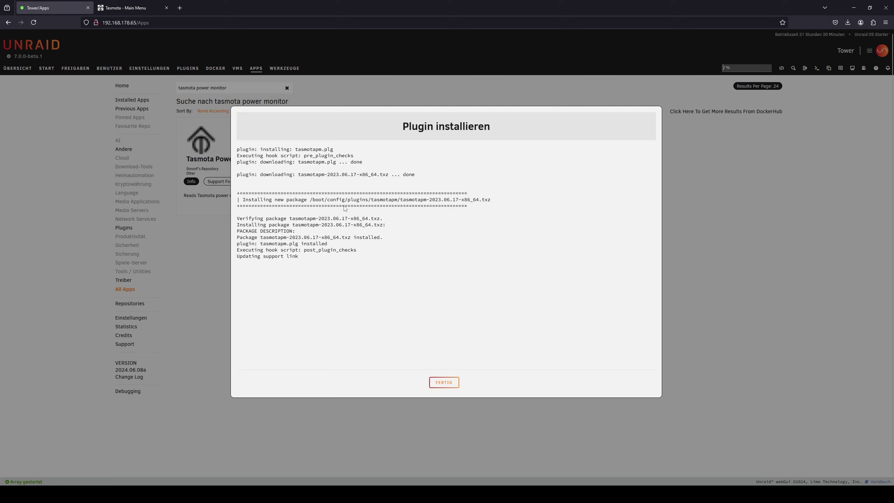
left_click(441, 383)
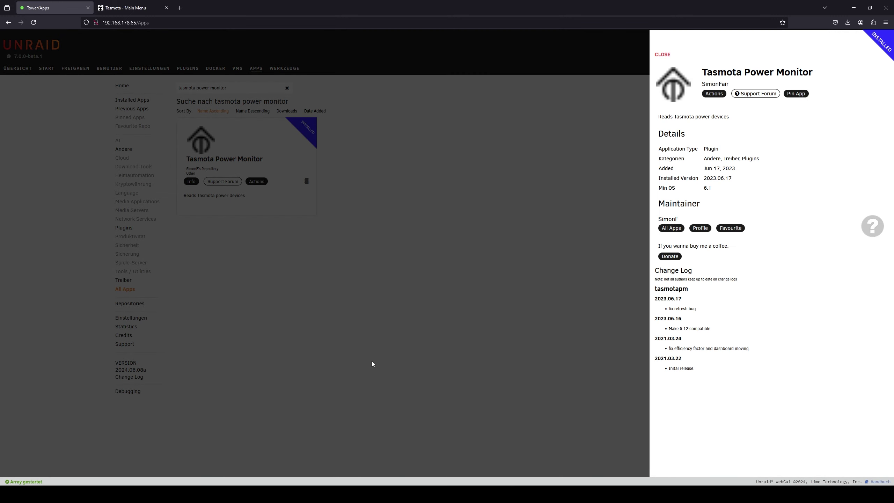
left_click(372, 361)
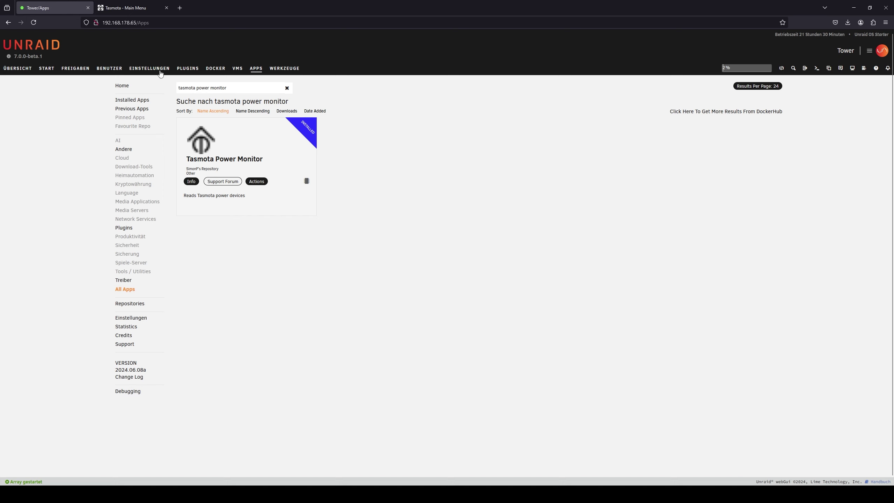
left_click(142, 11)
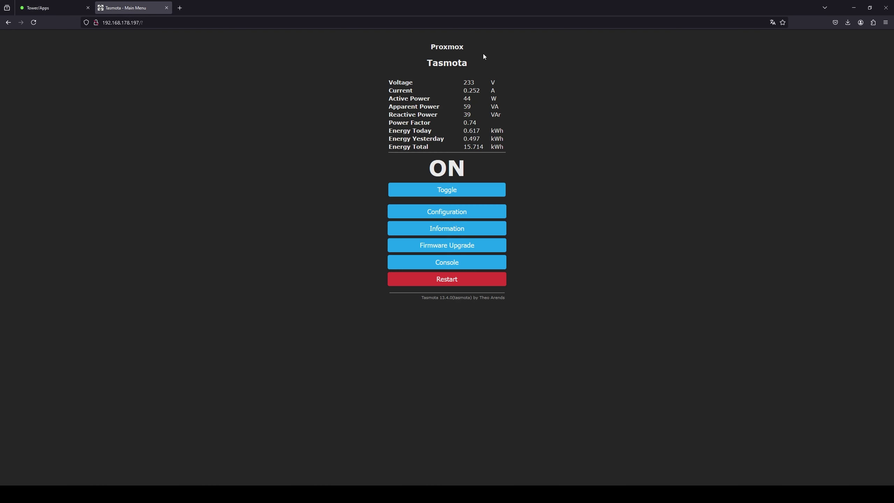
Copy the plug's IP address 192.168.178.197 from the Tasmota page's address bar and return to Unraid.
left_click_drag(424, 48, 485, 49)
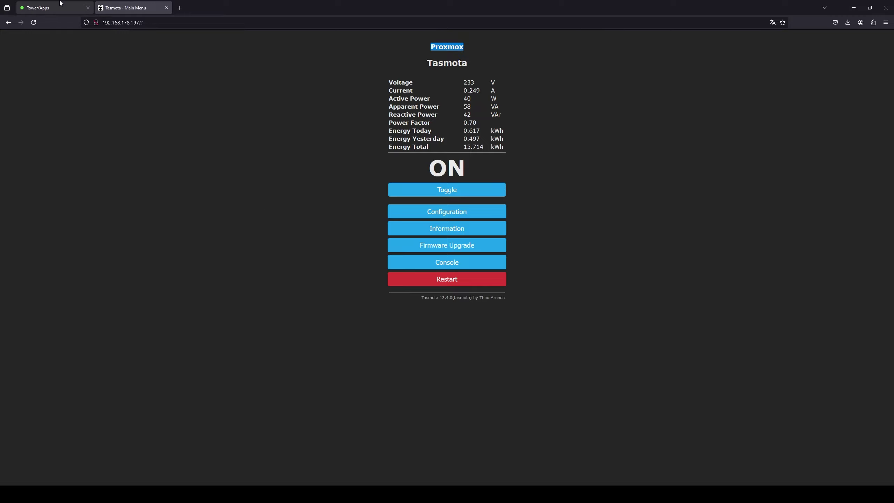
left_click_drag(140, 23, 105, 24)
right_click(107, 24)
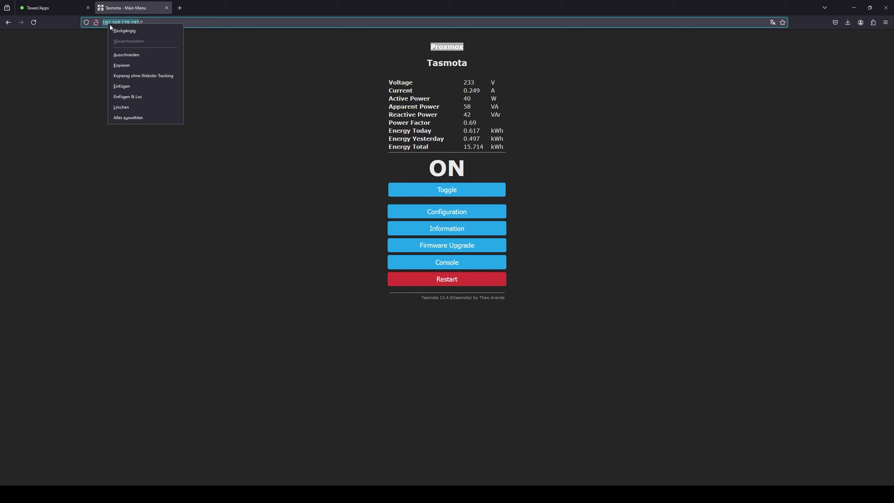
left_click(127, 63)
key("ctrl+Tab")
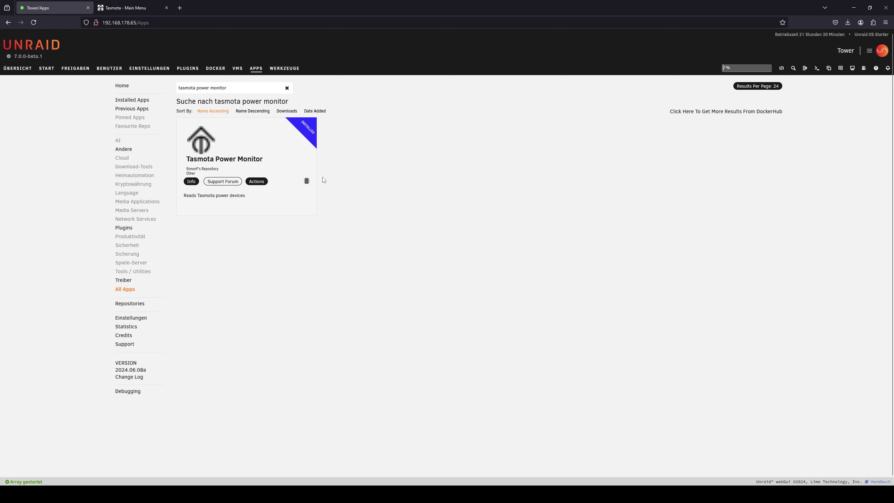
Check the dashboard, then open the Tasmota Power Monitor plugin settings.
left_click(17, 69)
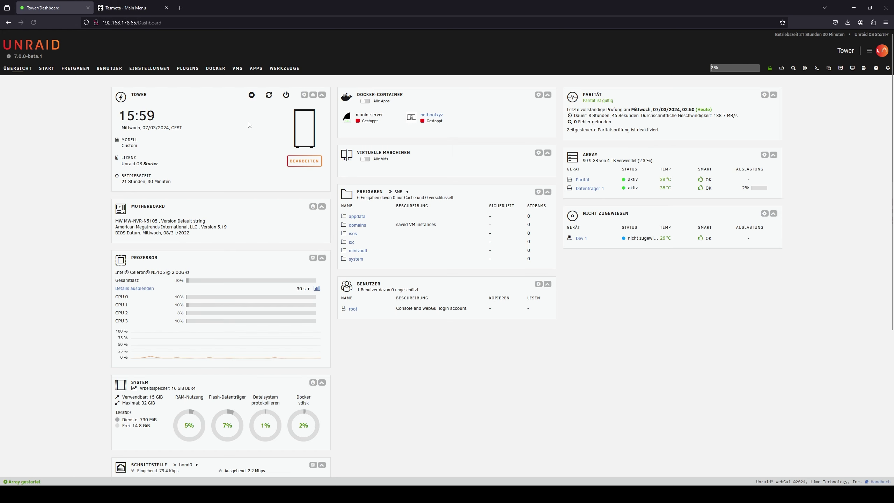
scroll(225, 356, "down", 6)
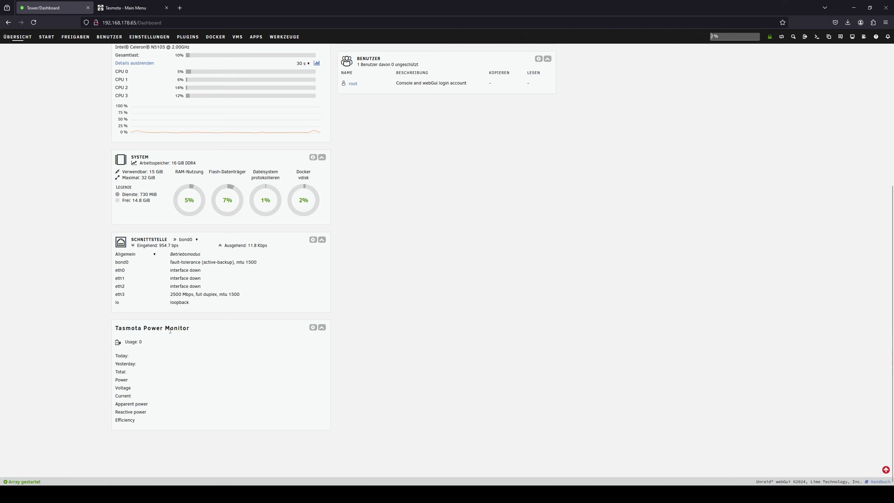
scroll(243, 332, "up", 7)
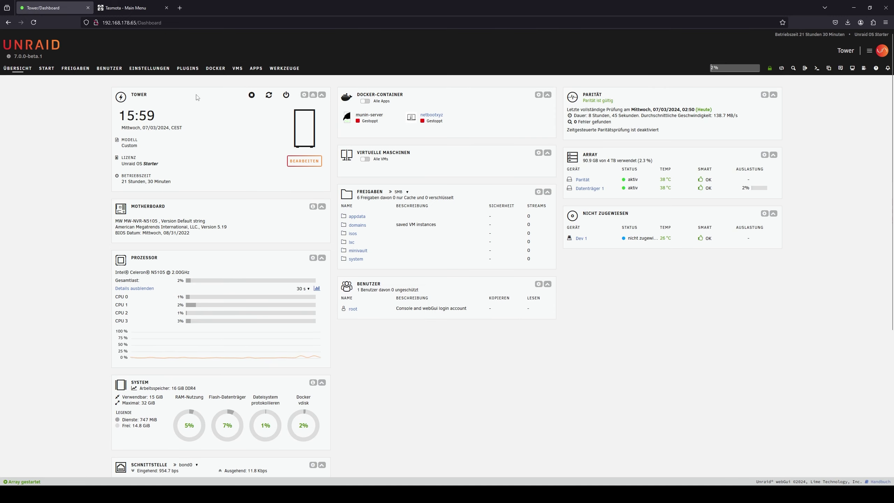
left_click(149, 69)
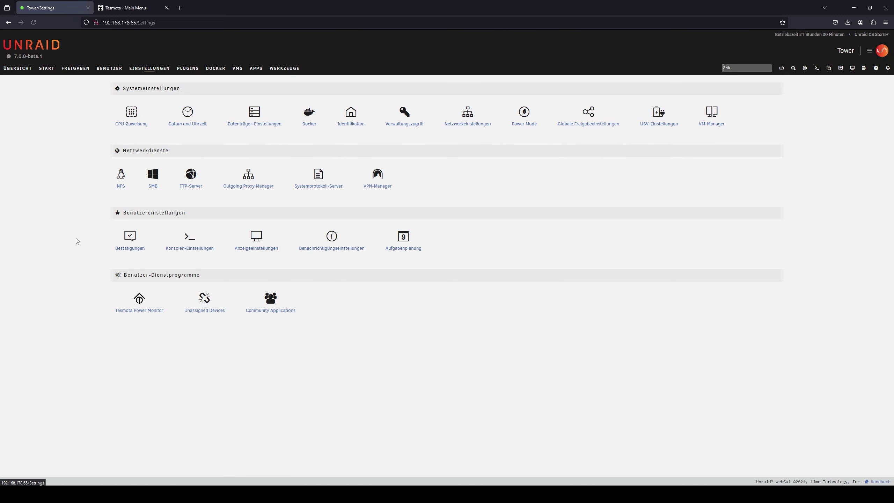
left_click(141, 309)
Enter the Tasmota password, begin the Device IP, and change the cost unit from USD to EUR.
left_click(393, 137)
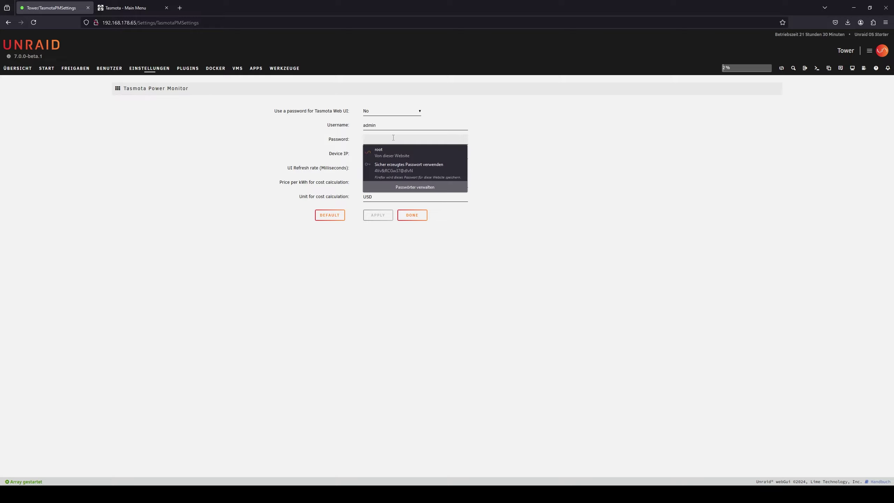
key("Tab")
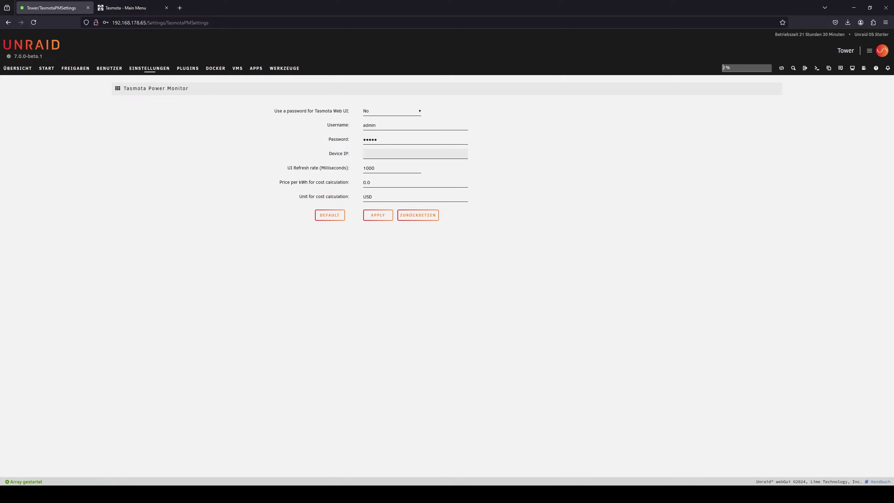
type("http://192.168.")
left_click(393, 183)
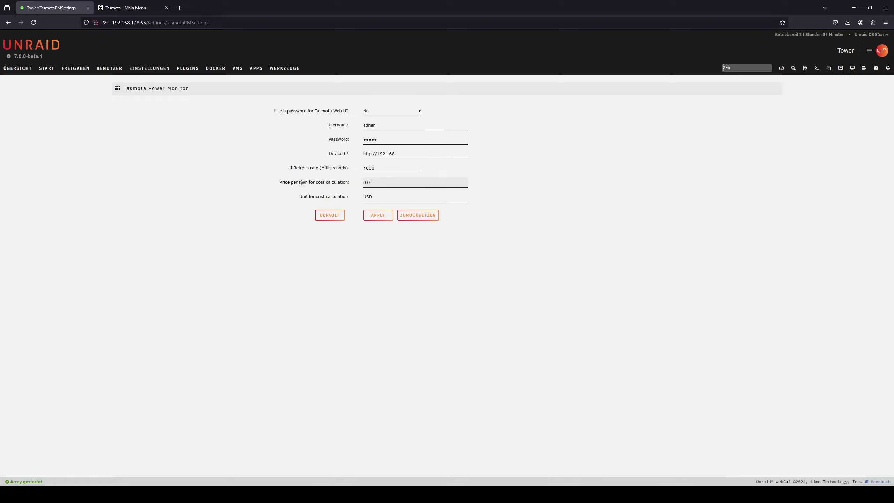
left_click_drag(296, 183, 314, 183)
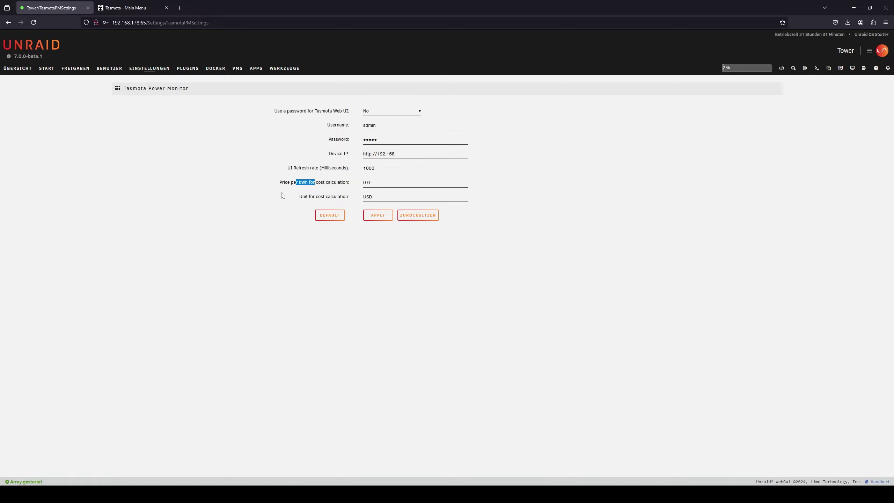
left_click(372, 196)
double_click(373, 197)
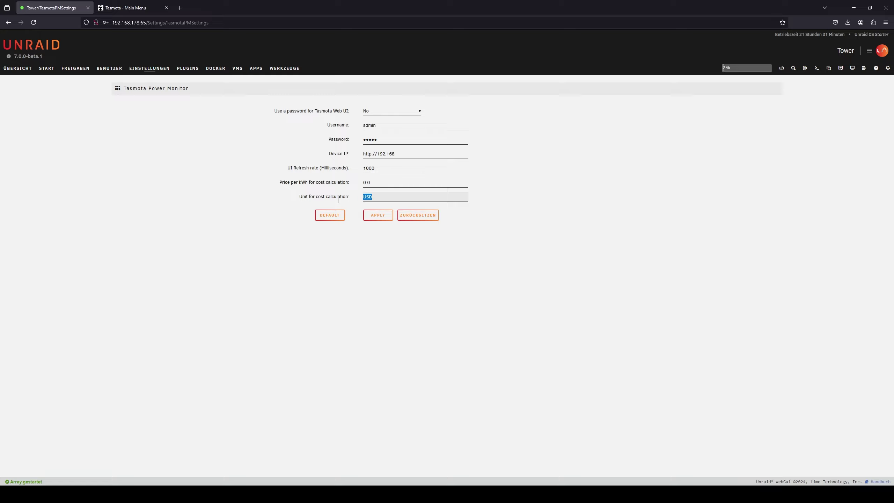
type("EUR")
Set 'Use a password' to Yes and select the existing Device IP value.
left_click(400, 111)
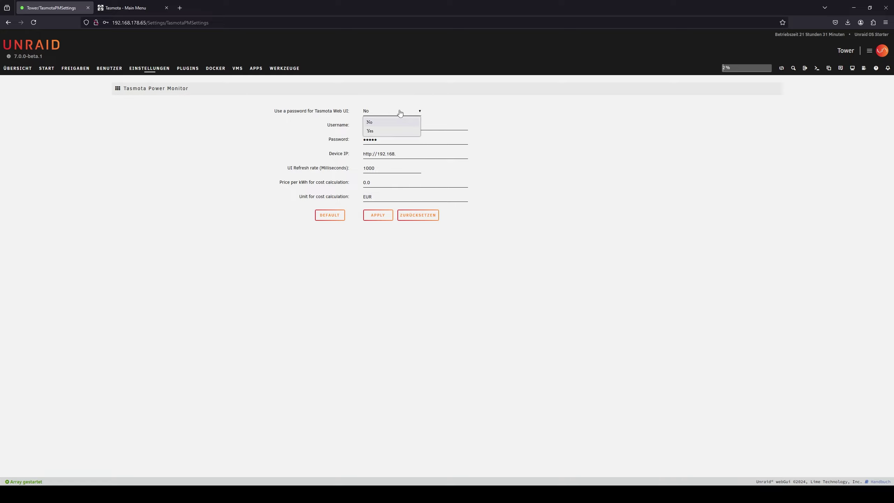
left_click(375, 132)
left_click(409, 156)
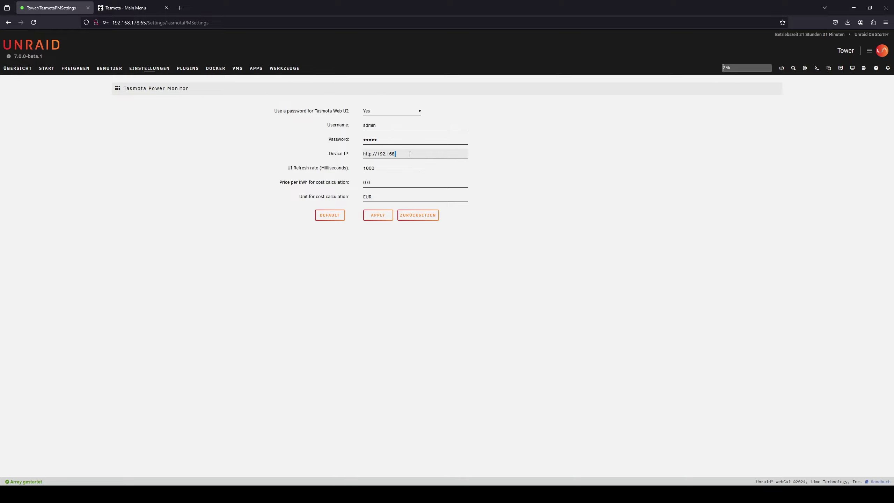
key("ctrl+a")
left_click_drag(409, 156, 378, 155)
key("ctrl+a")
Copy the device address 192.168.178.197 from the Tasmota page and return to the plugin settings.
left_click(125, 7)
left_click_drag(103, 23, 139, 22)
right_click(131, 22)
left_click(148, 65)
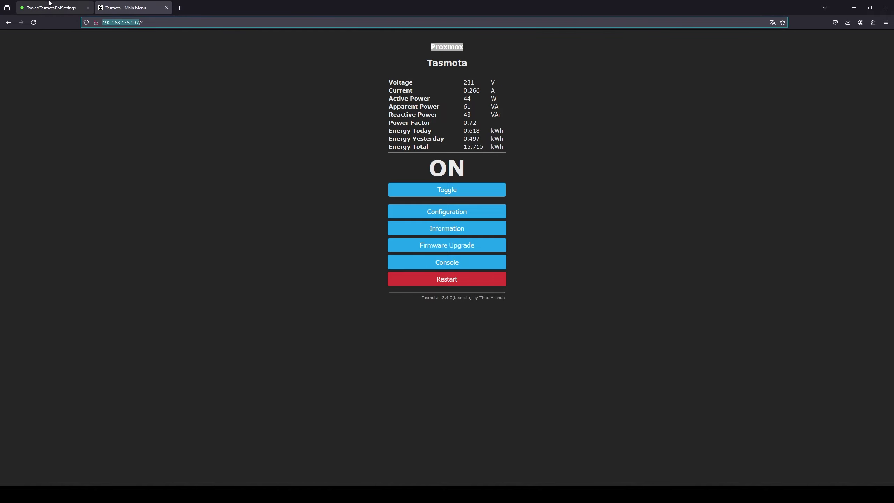
left_click(53, 8)
Replace the Device IP with 192.168.178.197.
left_click(392, 154)
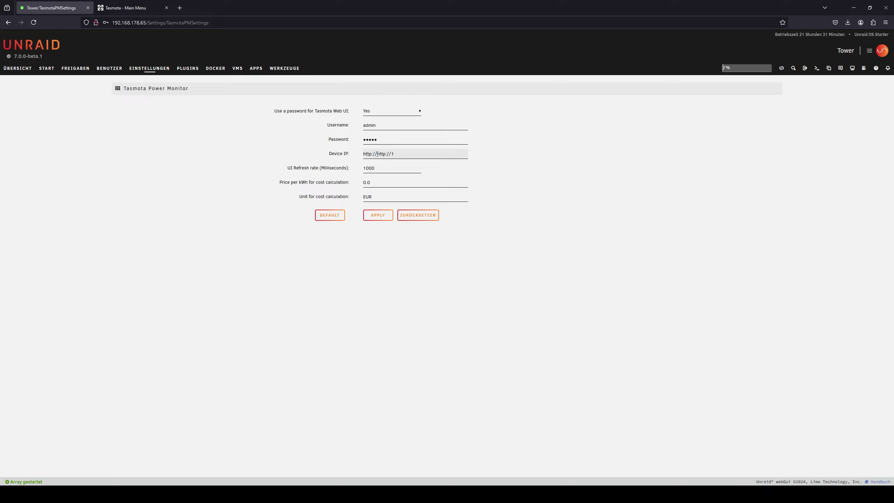
left_click_drag(377, 154, 459, 161)
type("192.168.")
key("ctrl+a")
key("BackSpace")
type("192.168.178.197")
key("ctrl+Tab")
key("ctrl+shift+Tab")
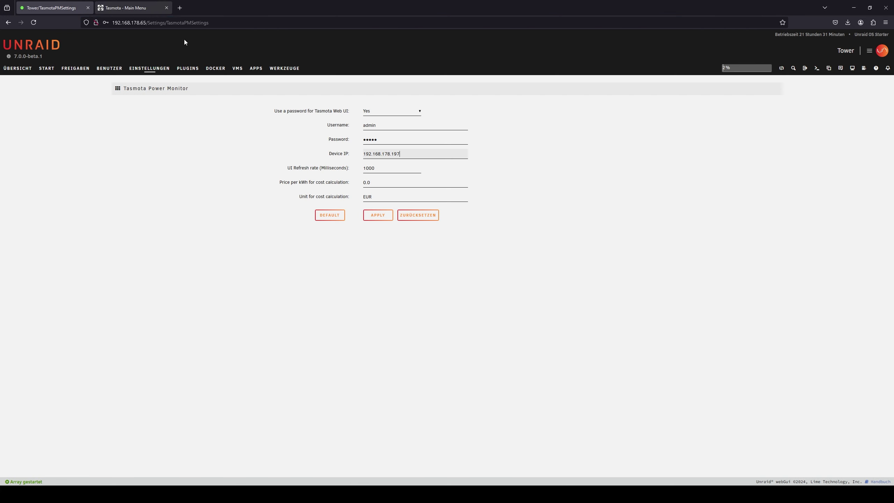
Apply the Tasmota Power Monitor settings, save the login in the browser, and finish.
left_click(377, 216)
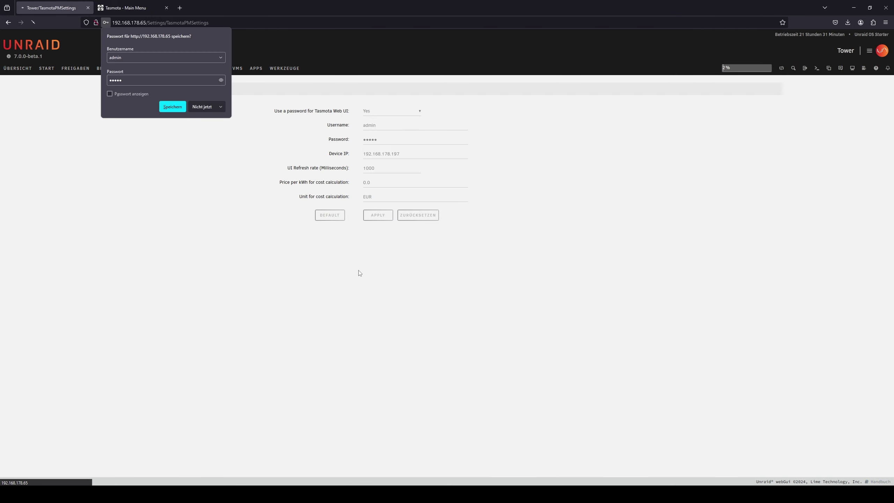
left_click(170, 108)
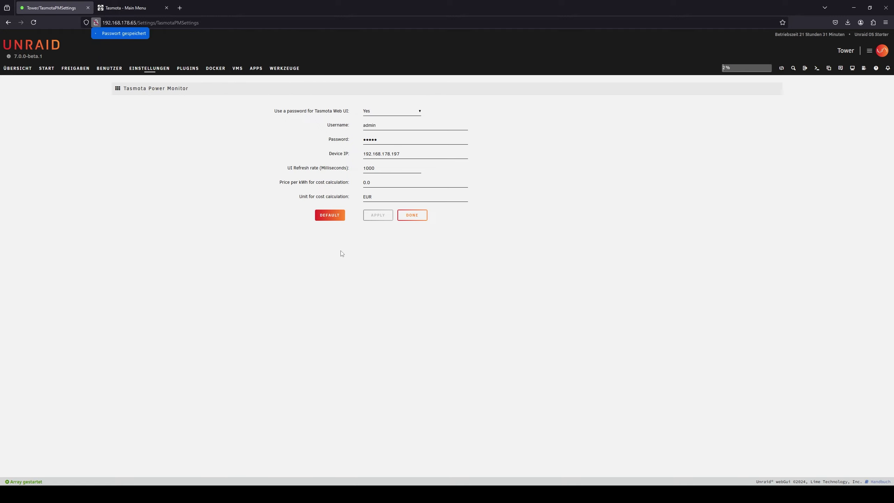
left_click(411, 215)
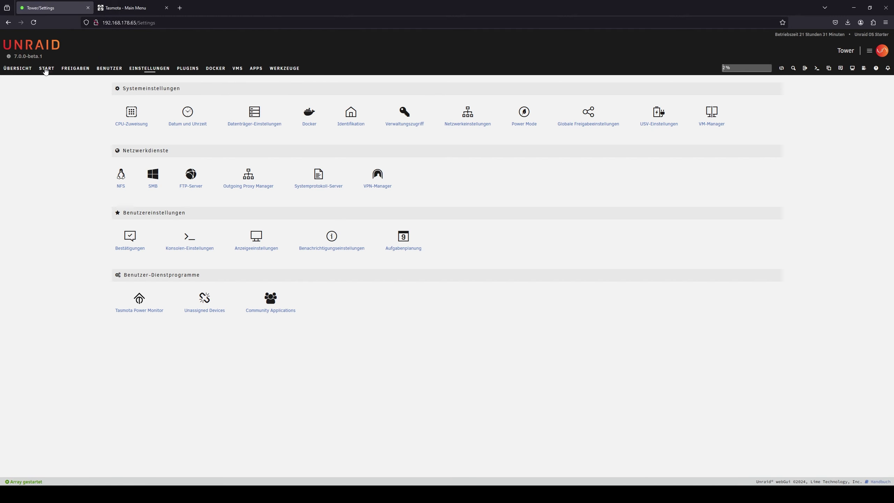
Unlock the dashboard, drag the Tasmota widget below Parity, relock, and highlight 40 W and 69 % readings.
left_click(17, 69)
scroll(214, 353, "down", 6)
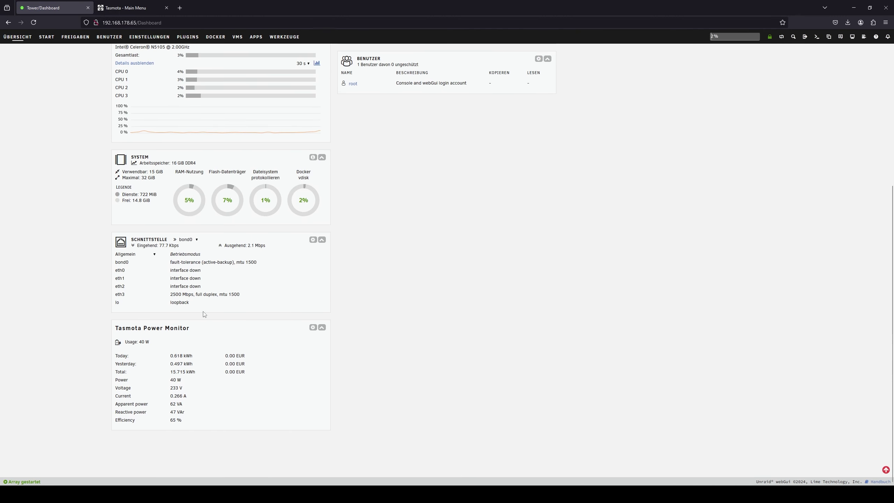
scroll(226, 336, "up", 6)
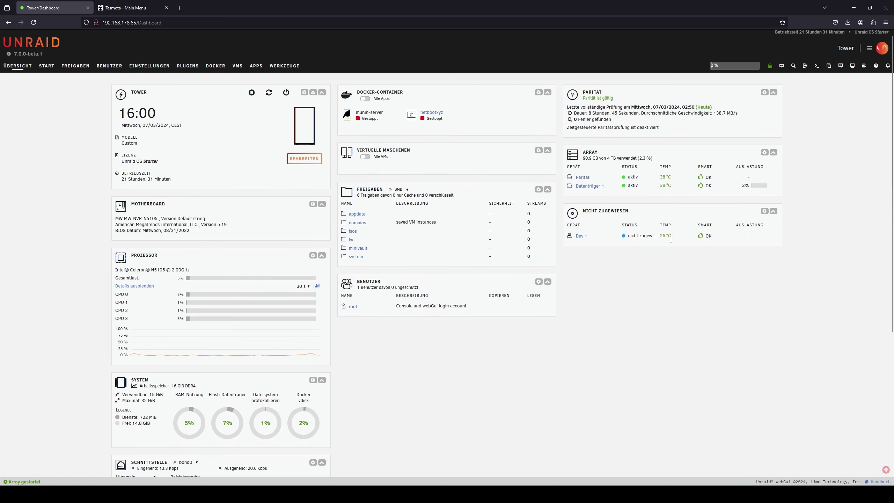
left_click(771, 70)
scroll(473, 309, "down", 5)
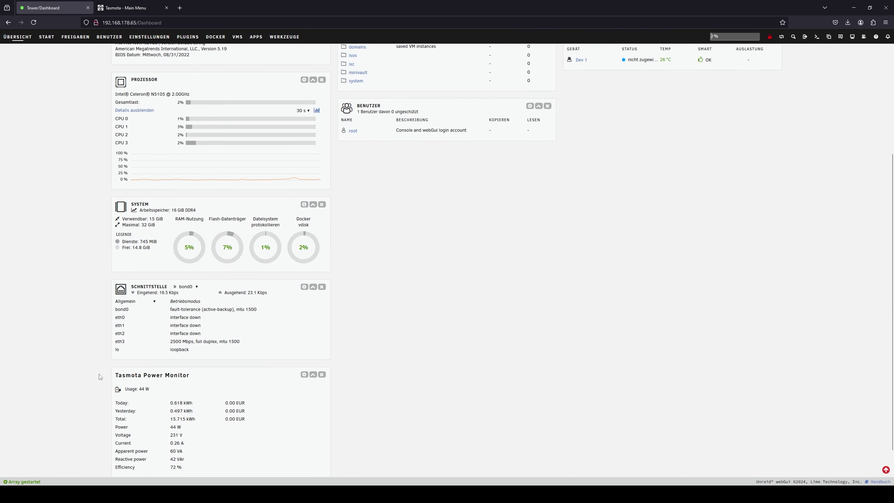
left_click_drag(140, 371, 602, 92)
scroll(691, 107, "up", 3)
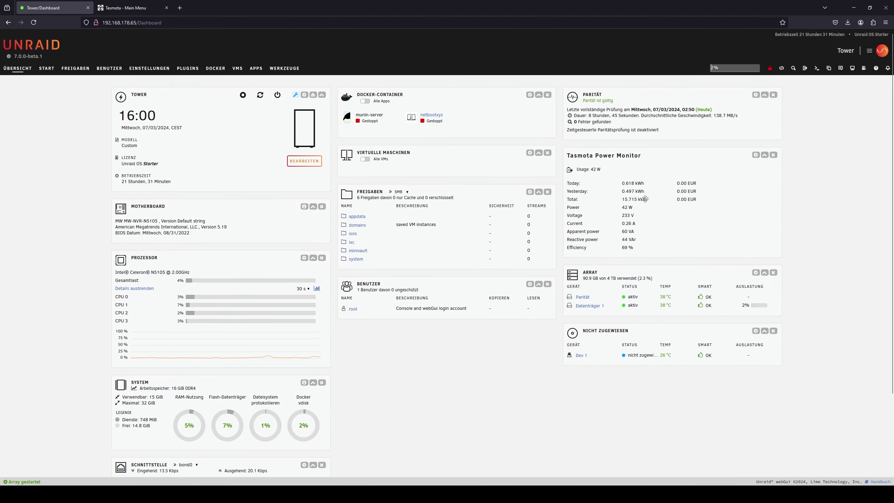
left_click(770, 68)
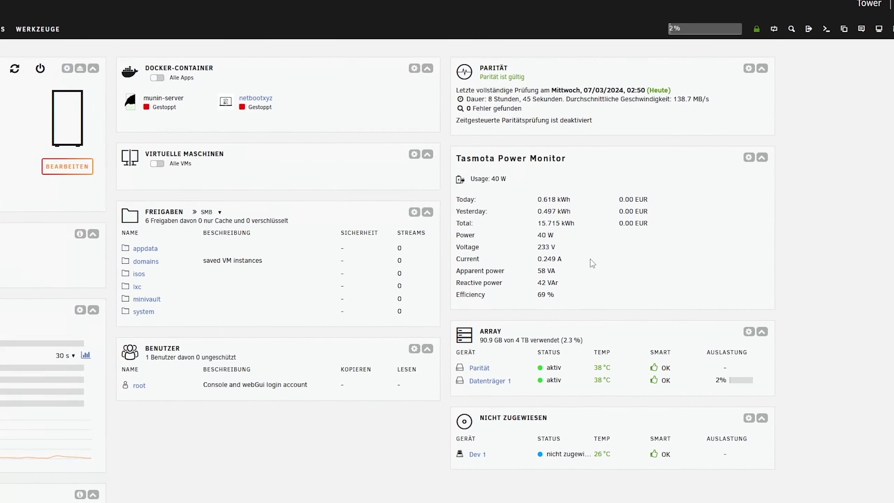
left_click_drag(535, 235, 568, 235)
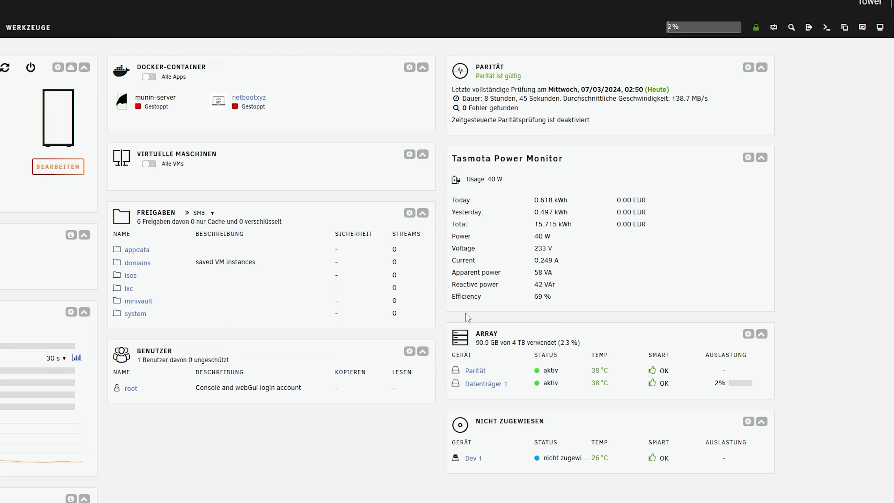
left_click_drag(530, 299, 564, 300)
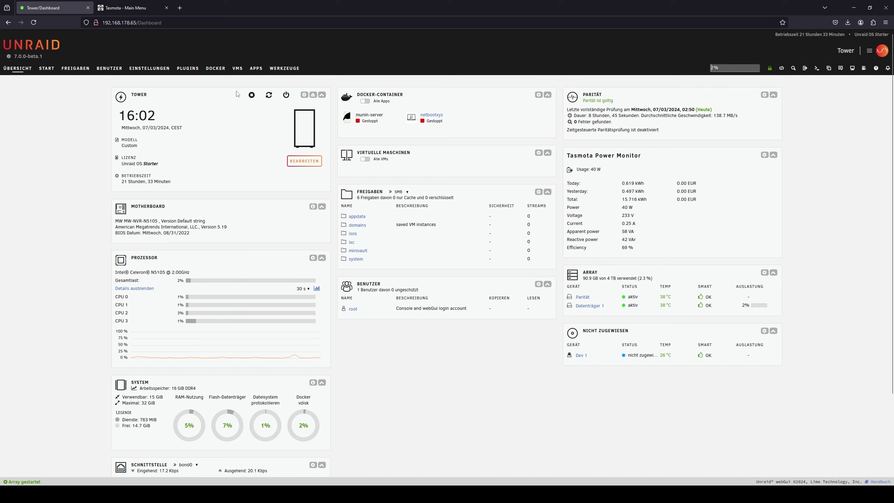
Set Power Mode to Best power efficiency and apply it.
left_click(145, 69)
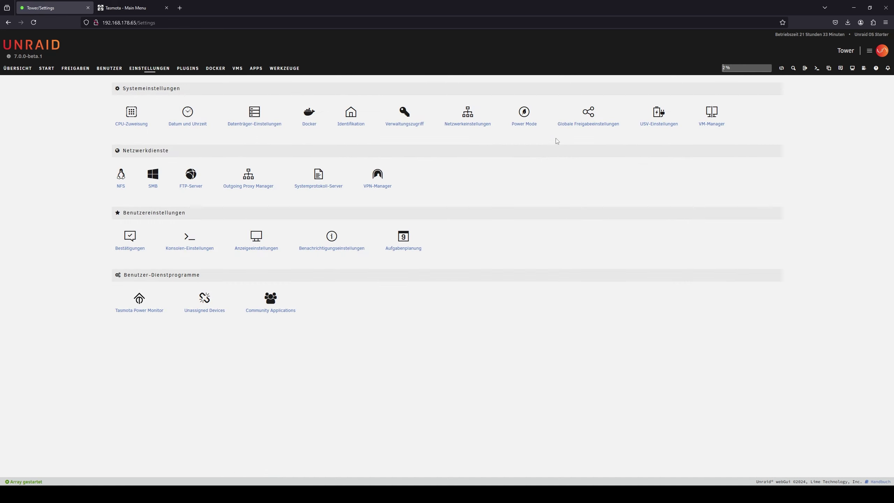
left_click(523, 110)
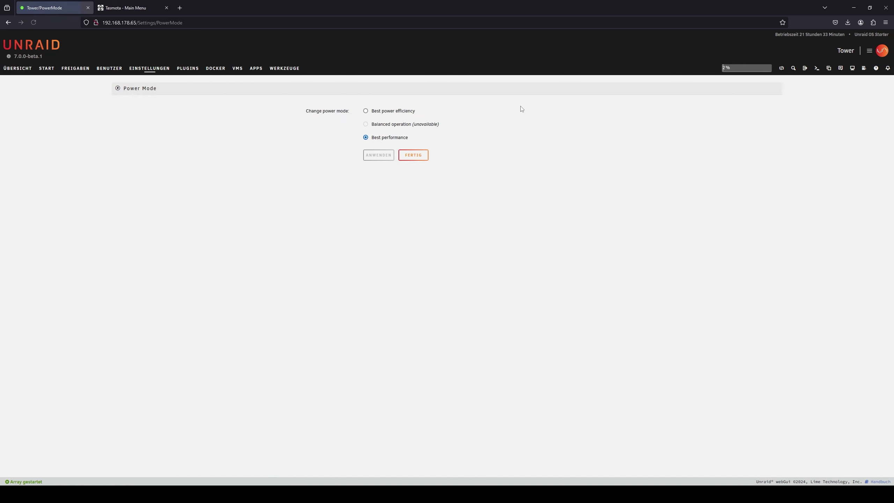
left_click(365, 112)
left_click(385, 159)
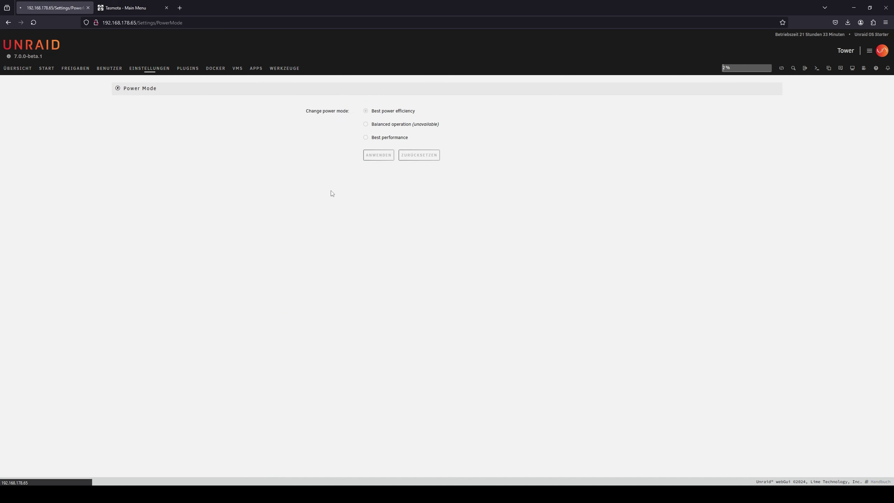
left_click(414, 155)
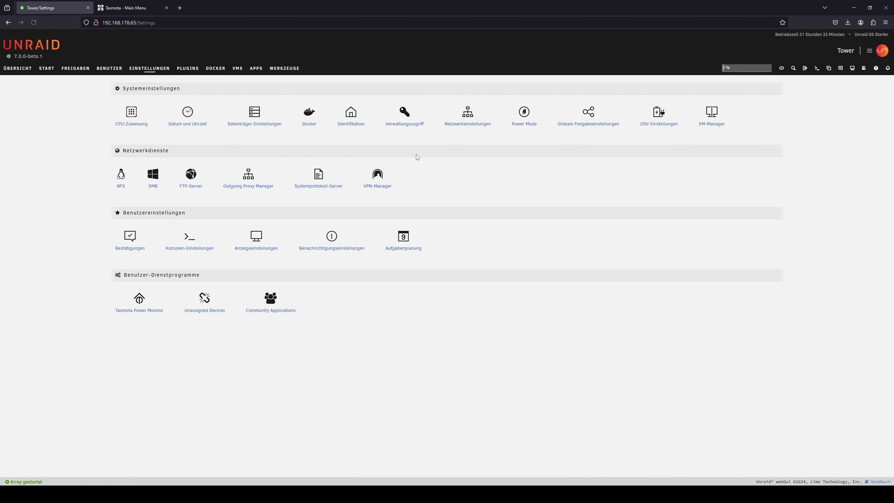
Review the dashboard's Tasmota readings, highlighting the 40 W power and 69 % efficiency.
left_click(23, 70)
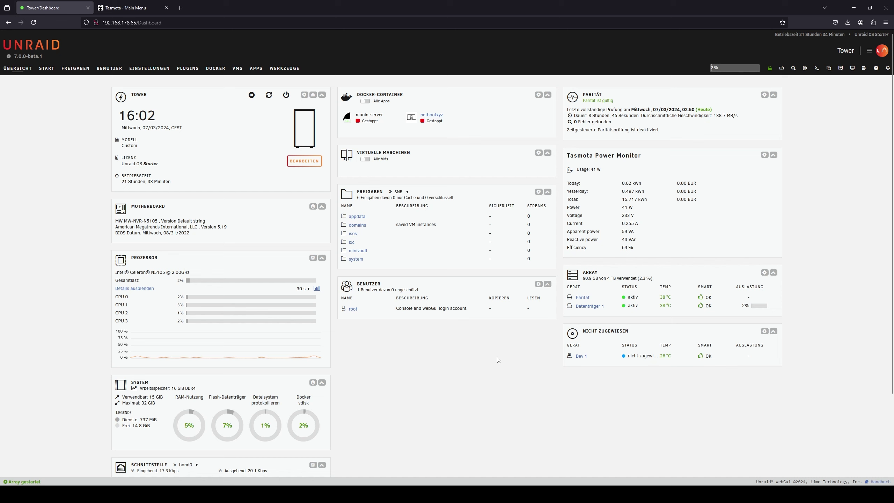
scroll(97, 333, "down", 3)
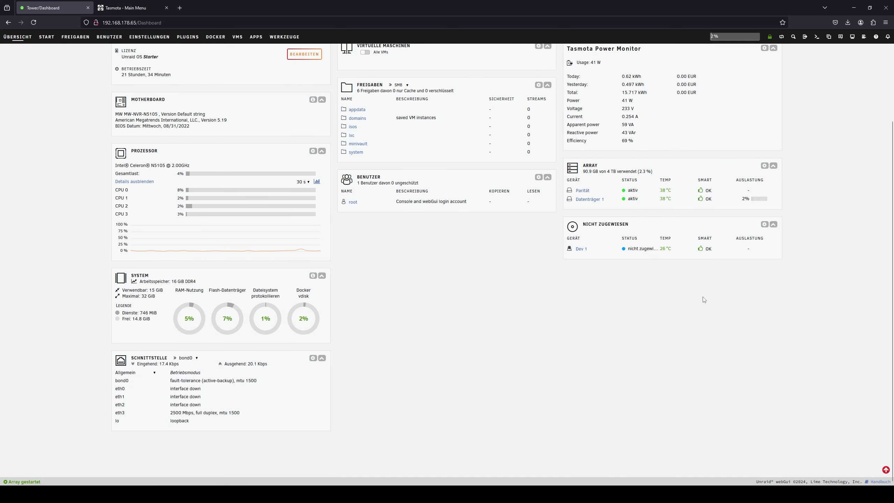
scroll(223, 336, "up", 3)
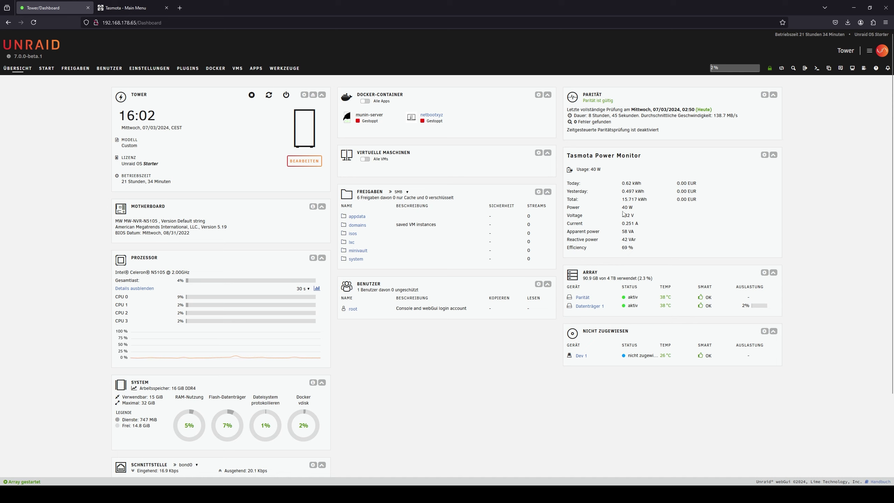
left_click_drag(621, 212, 645, 210)
left_click(645, 210)
left_click_drag(628, 251, 646, 251)
left_click(617, 252)
Recheck the Power Mode settings, apply them again, then go to the Main page.
left_click(165, 69)
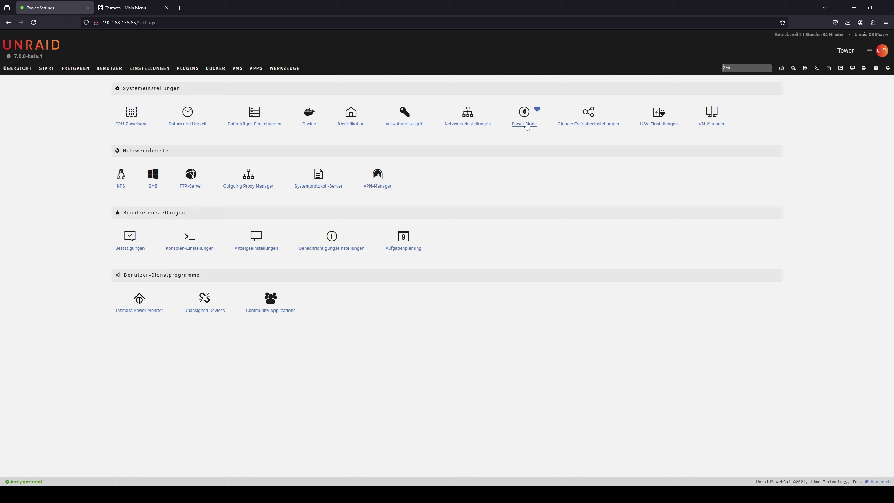
left_click(526, 124)
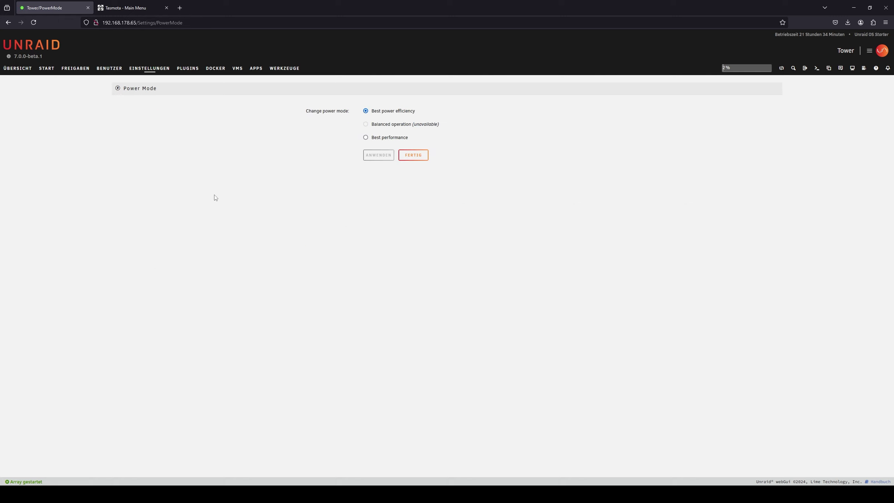
left_click(365, 138)
left_click(380, 157)
left_click(413, 155)
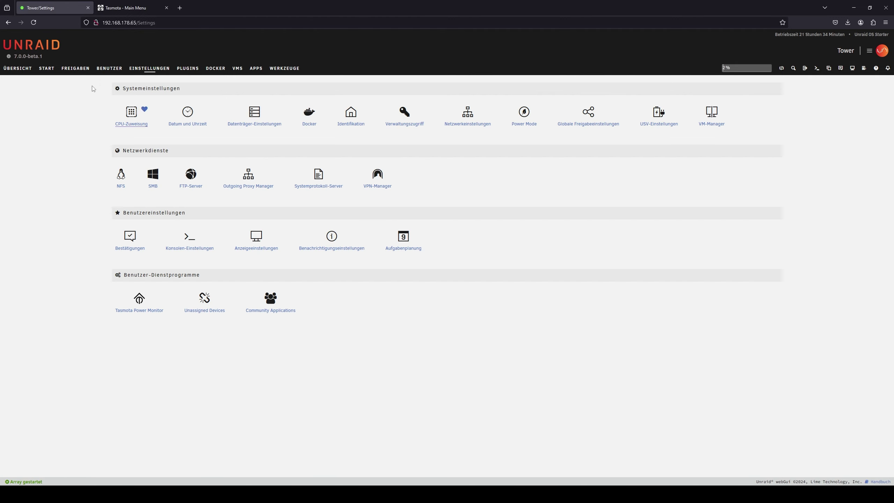
left_click(49, 70)
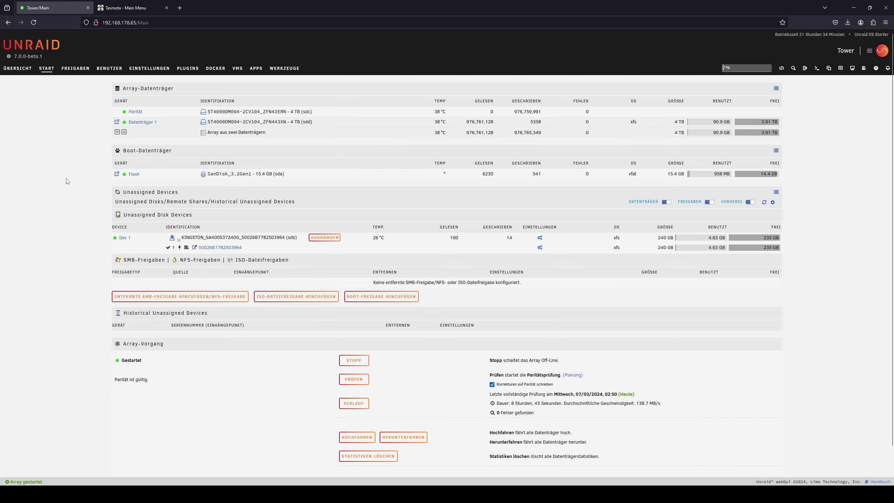
From the dashboard, go to the VMs page and choose Add VM to show the Windows and Linux templates.
left_click(18, 69)
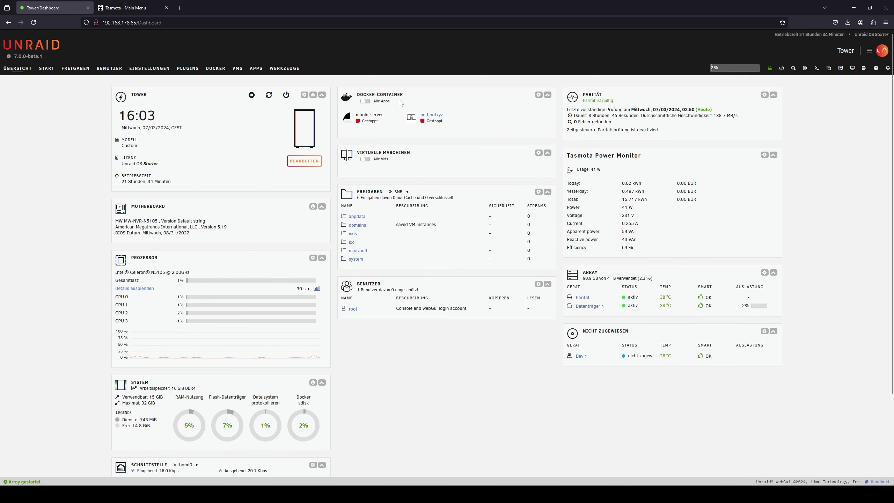
left_click(383, 153)
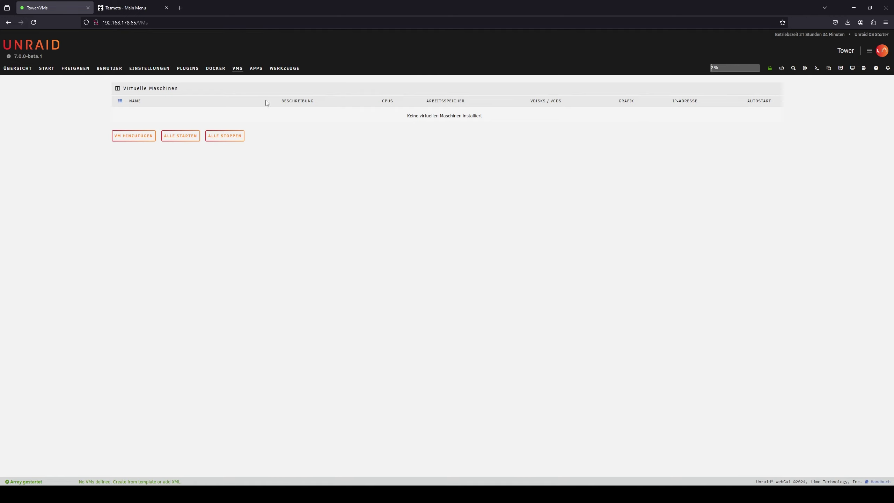
left_click(131, 137)
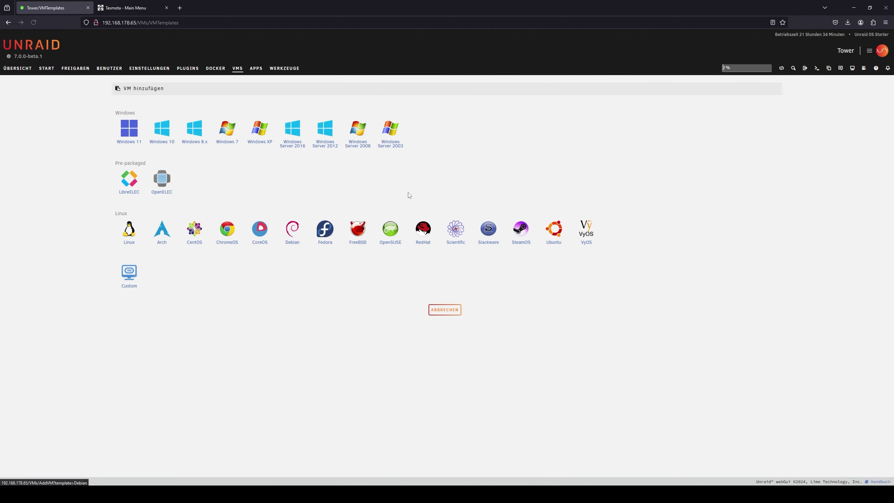